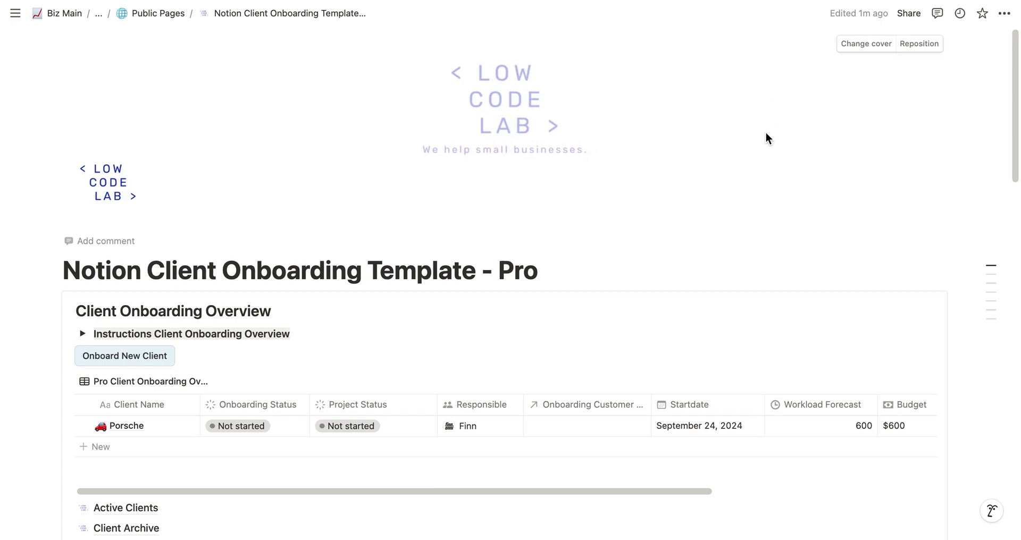
Onboard a new client in the Client Onboarding Overview and name it Audi
scroll(766, 137, "down", 4)
scroll(766, 132, "down", 2)
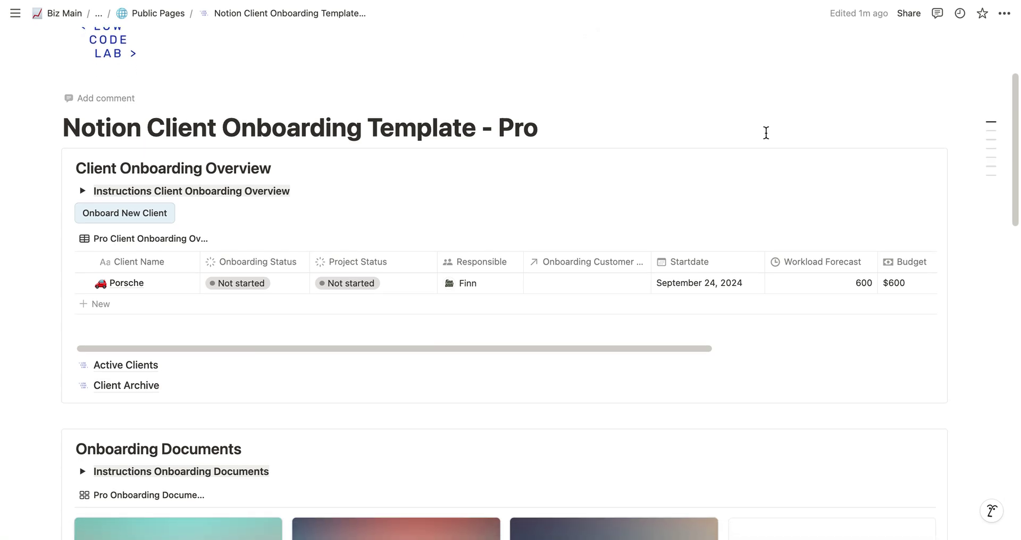
scroll(766, 133, "down", 1)
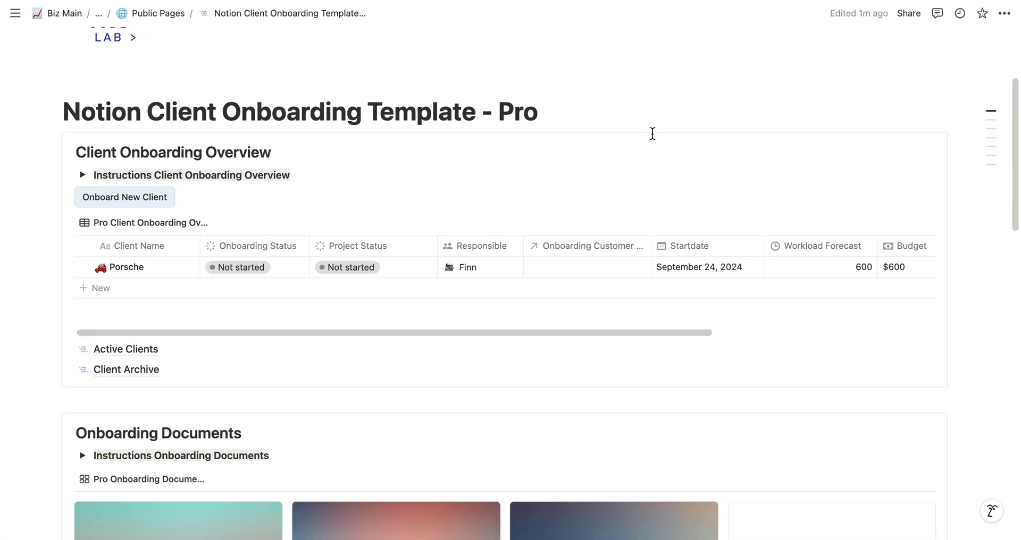
scroll(634, 128, "down", 2)
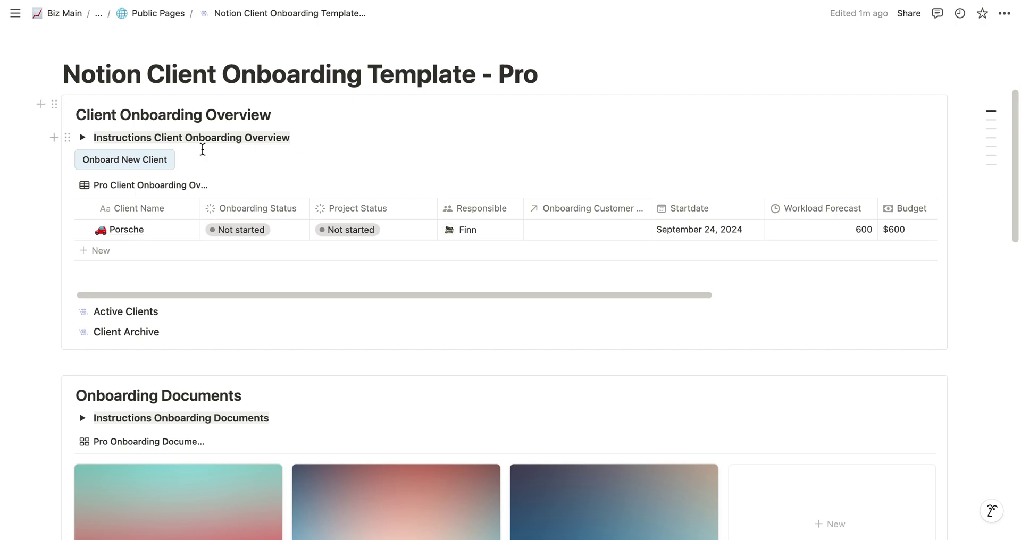
left_click(135, 163)
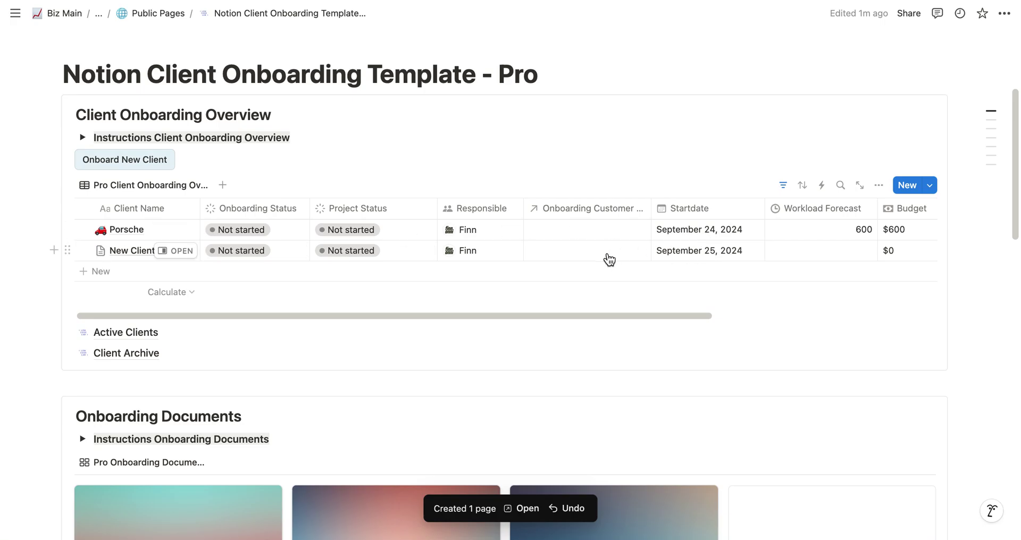
left_click(131, 254)
triple_click(132, 252)
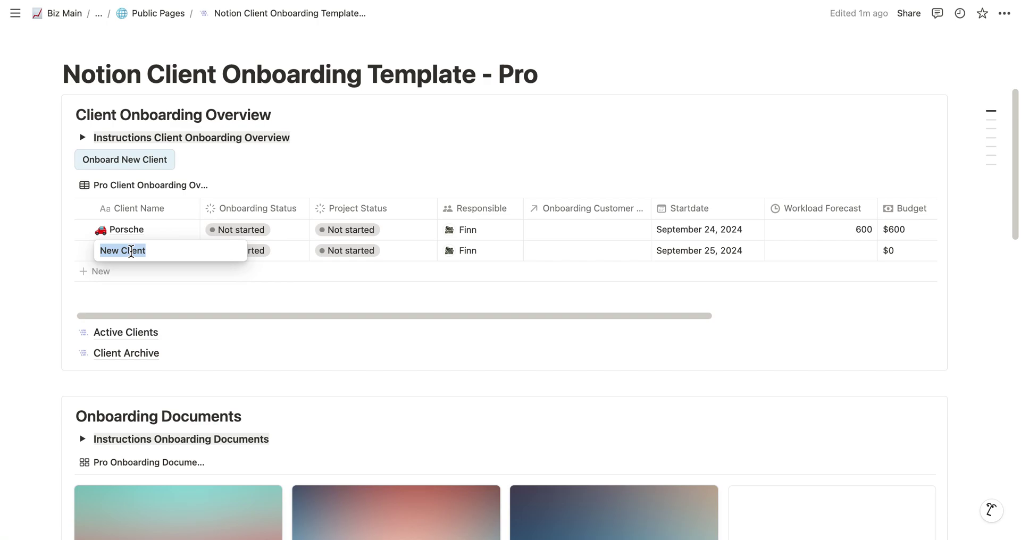
type("Audi")
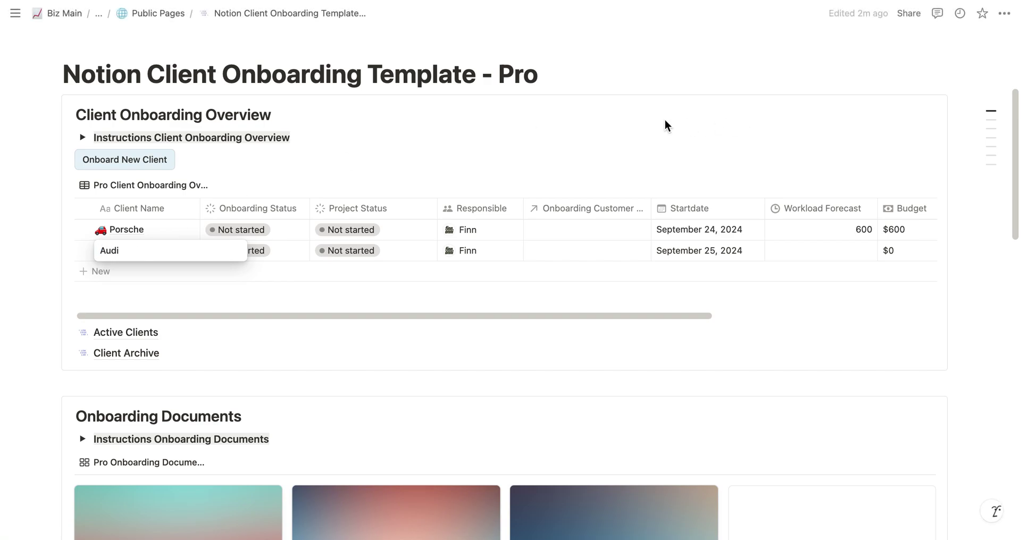
key("Return")
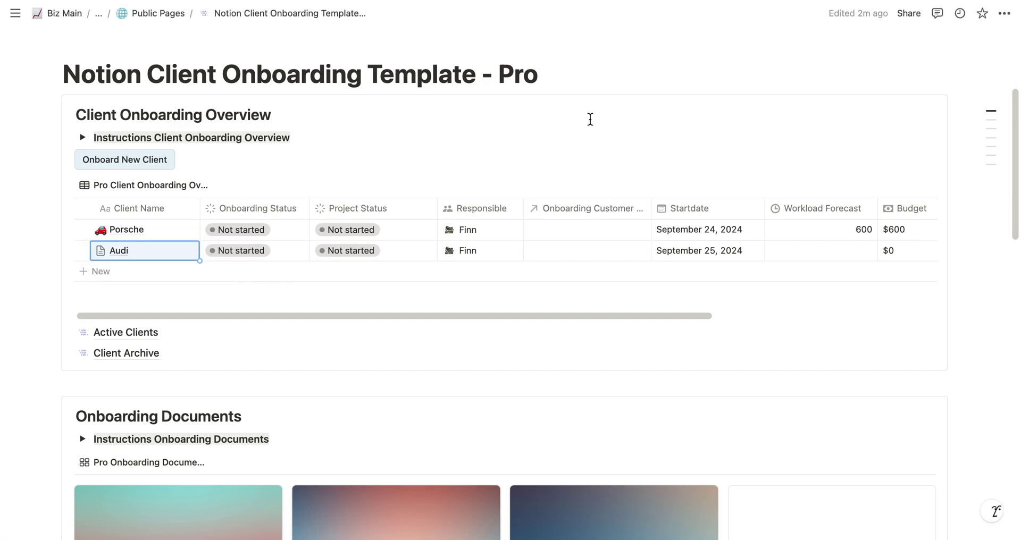
Set Audi's onboarding status to In progress
left_click(246, 254)
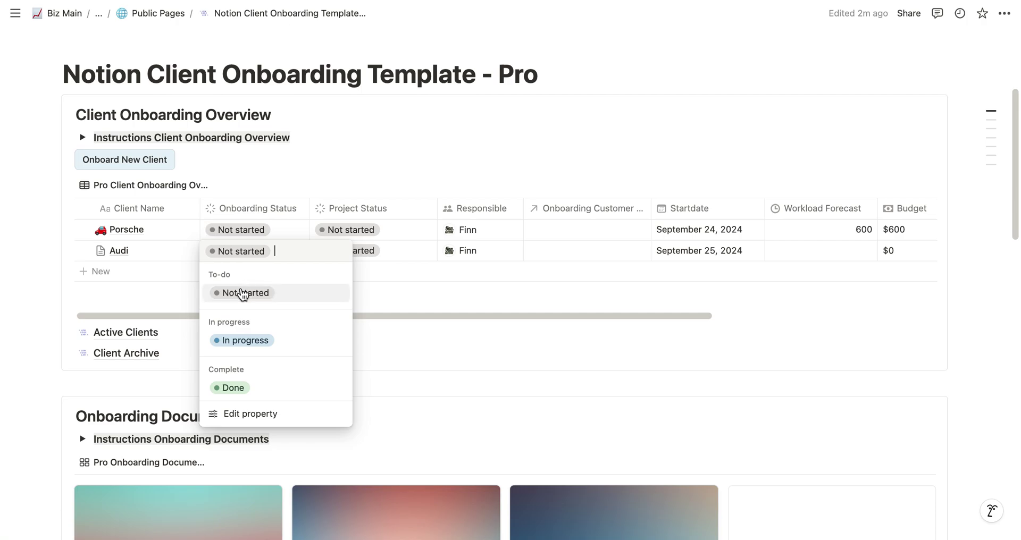
left_click(250, 342)
key("Escape")
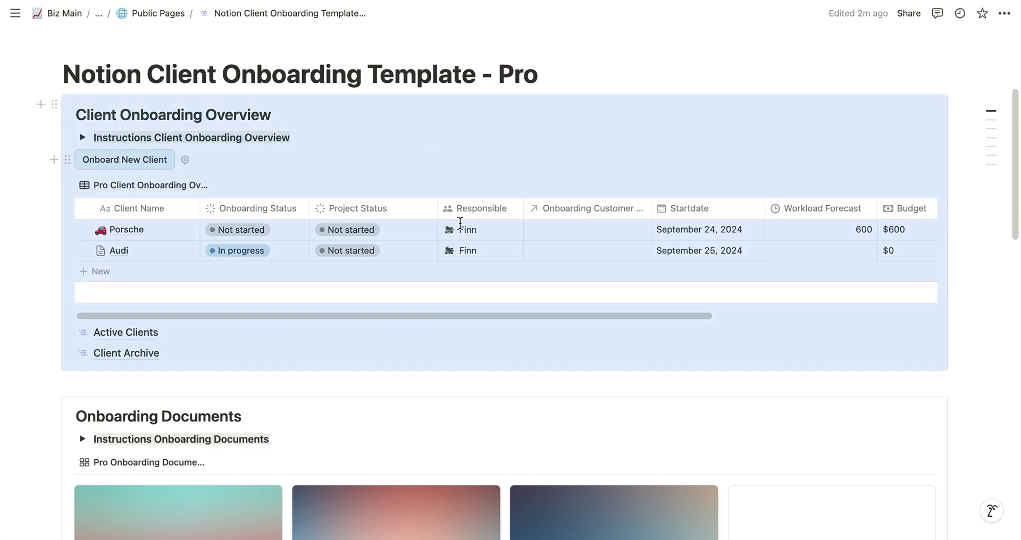
left_click(402, 169)
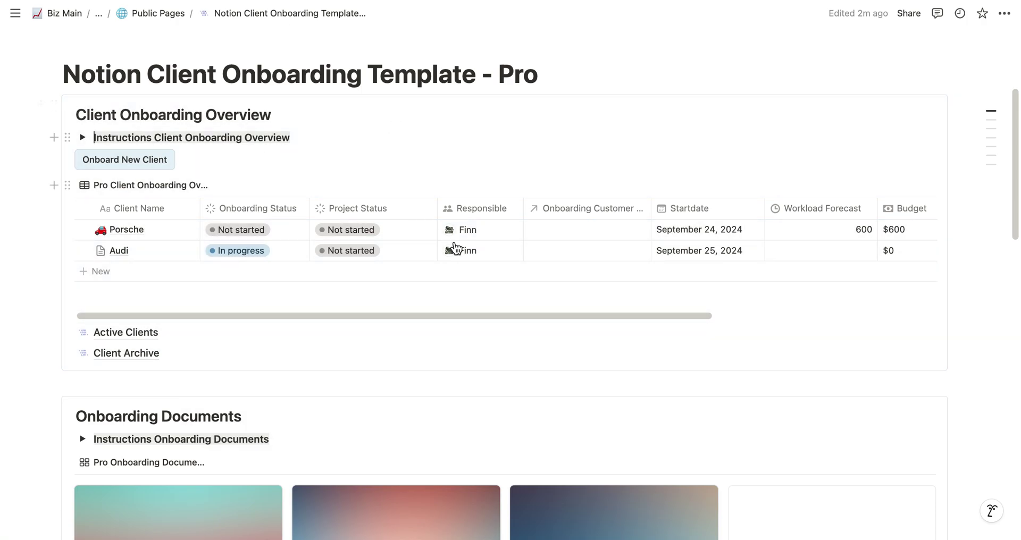
Set Audi's workload forecast to 300
scroll(454, 248, "right", 4)
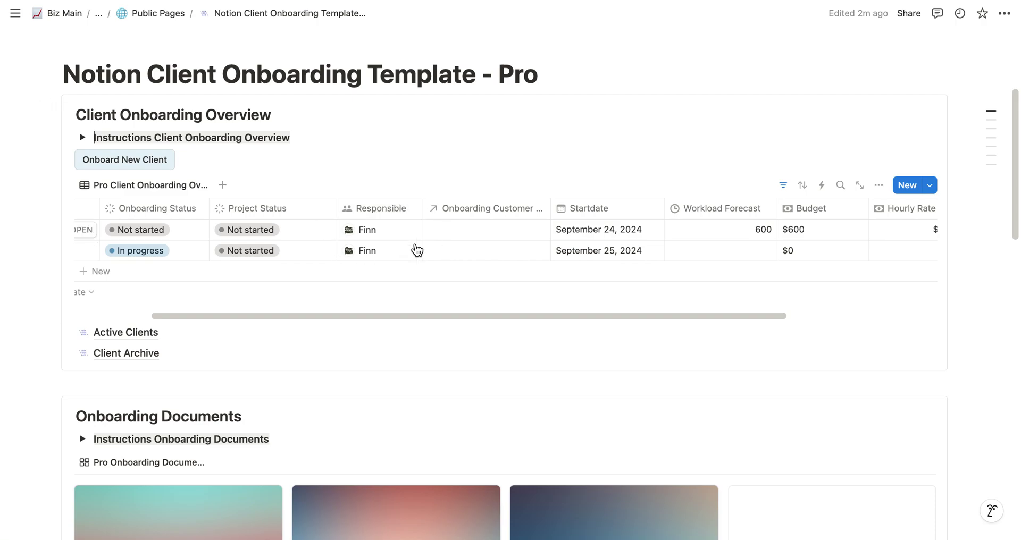
scroll(417, 250, "right", 2)
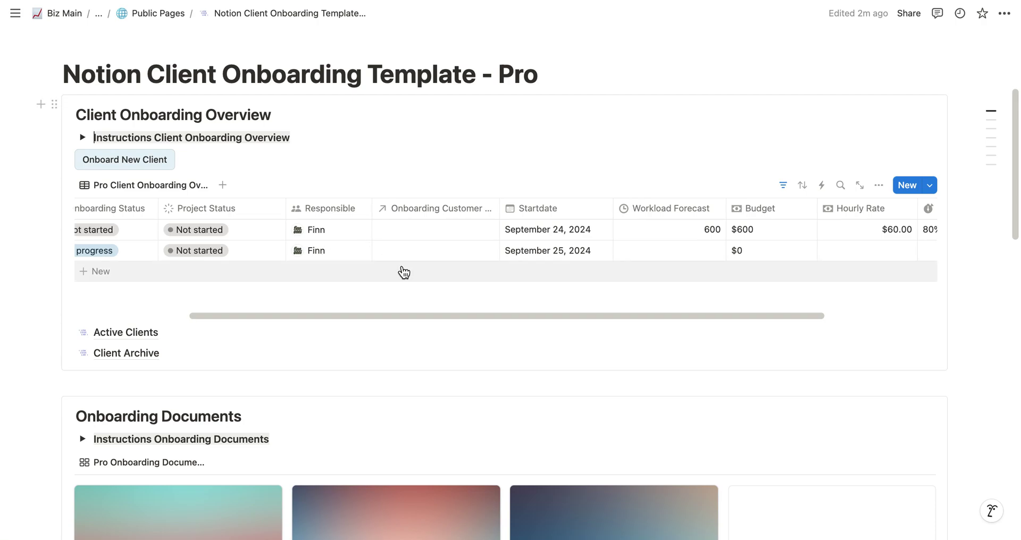
scroll(449, 248, "right", 4)
scroll(484, 243, "right", 2)
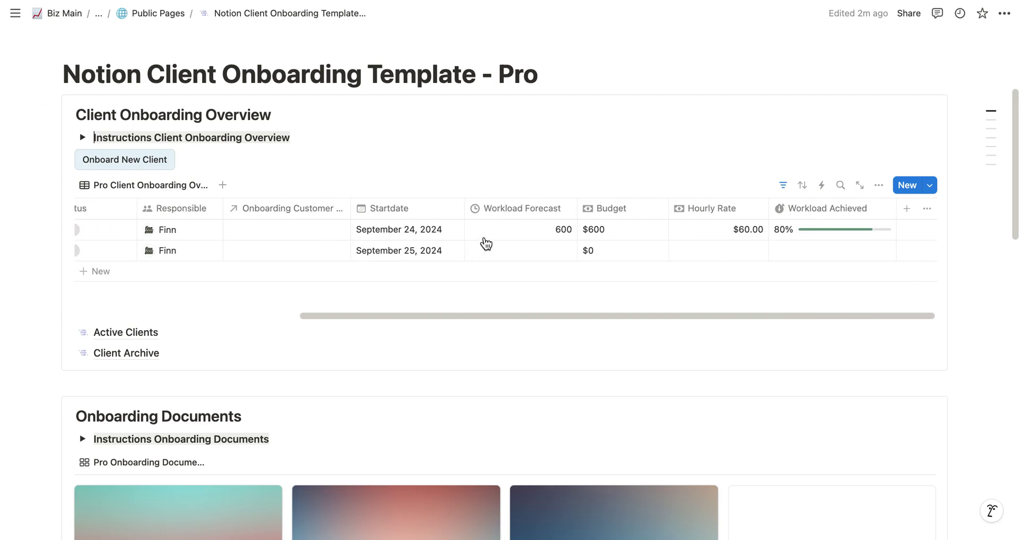
left_click(517, 251)
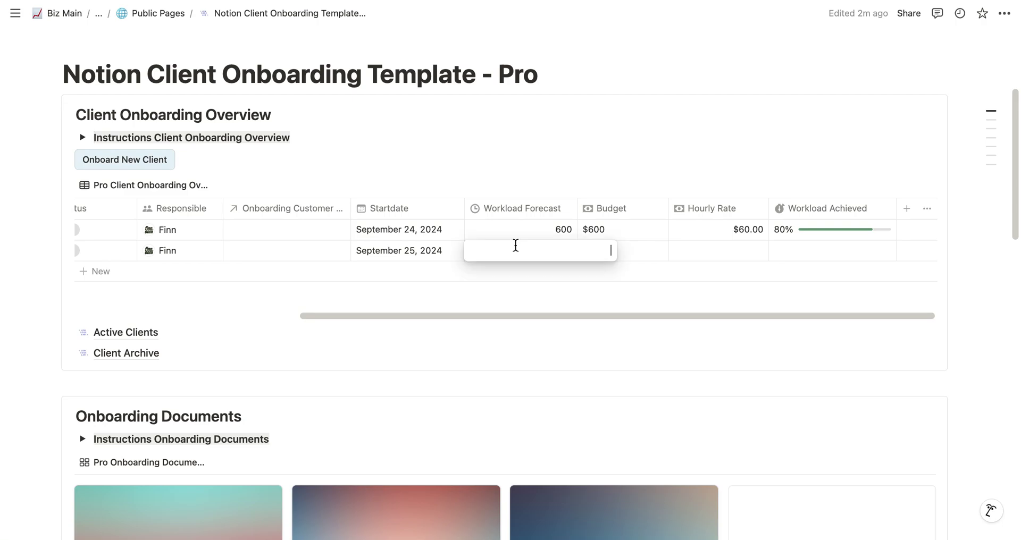
type("300")
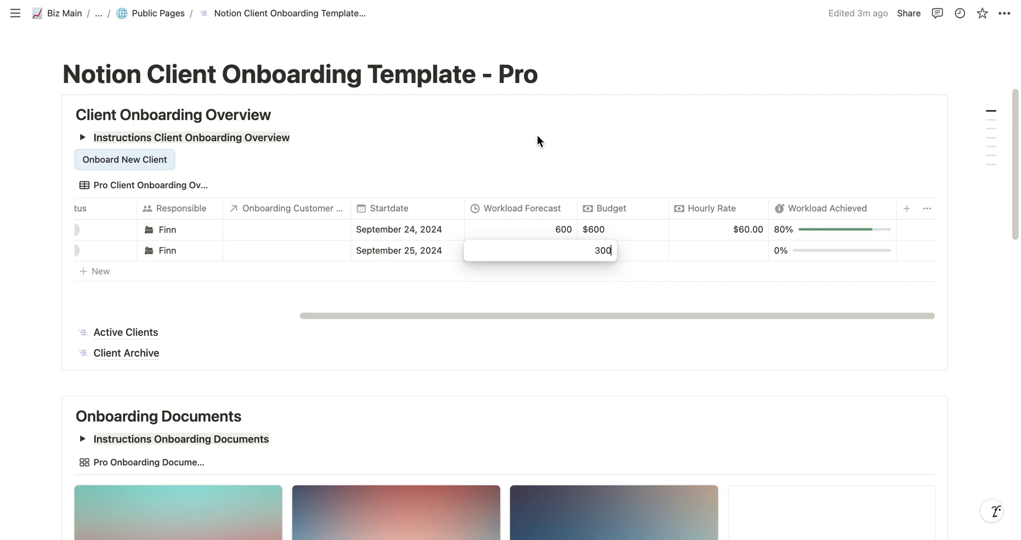
key("Return")
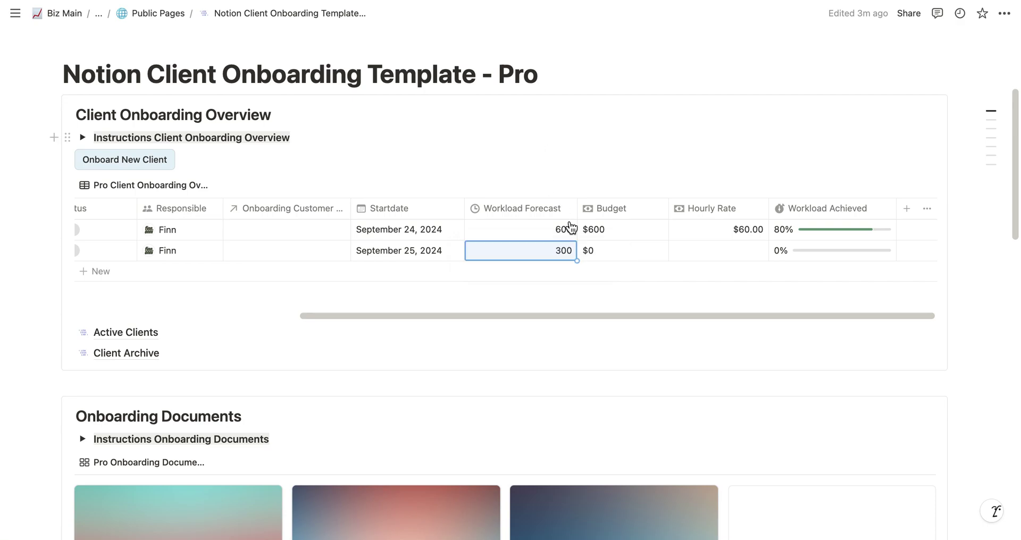
Set Audi's hourly rate to $50
left_click(700, 253)
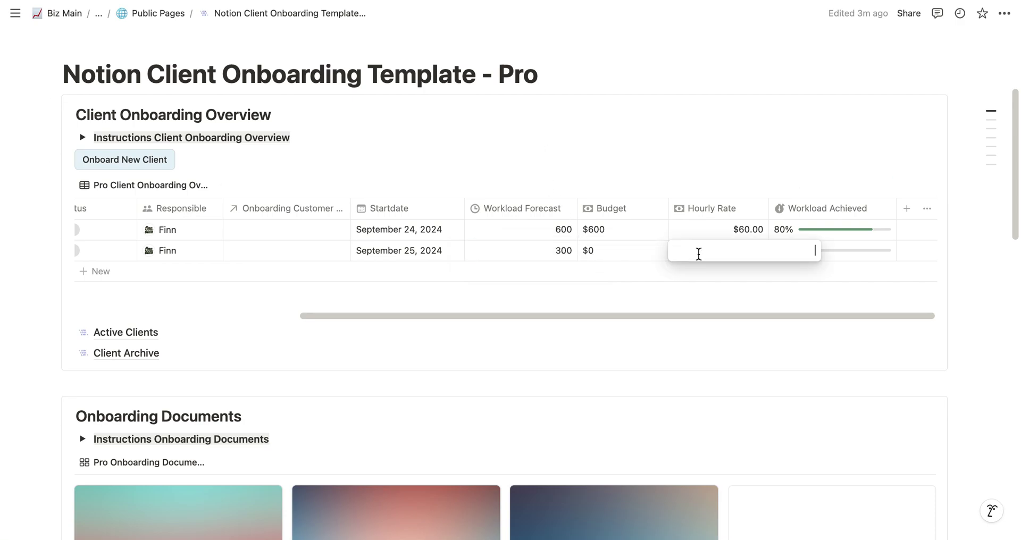
type("50")
key("Return")
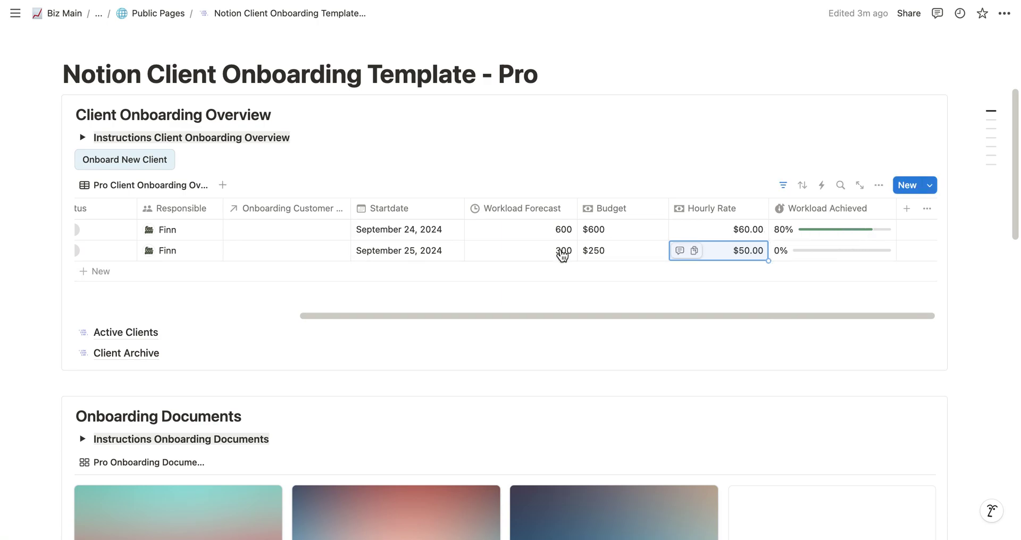
Open Audi's client page, expand and review its Client Onboarding To Dos, and close the page
scroll(561, 250, "down", 3)
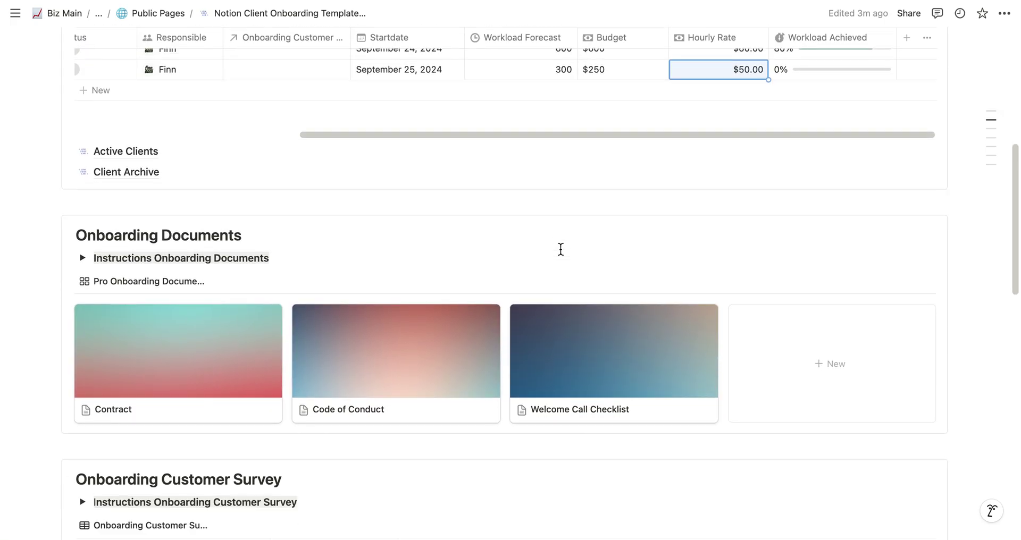
scroll(560, 250, "up", 4)
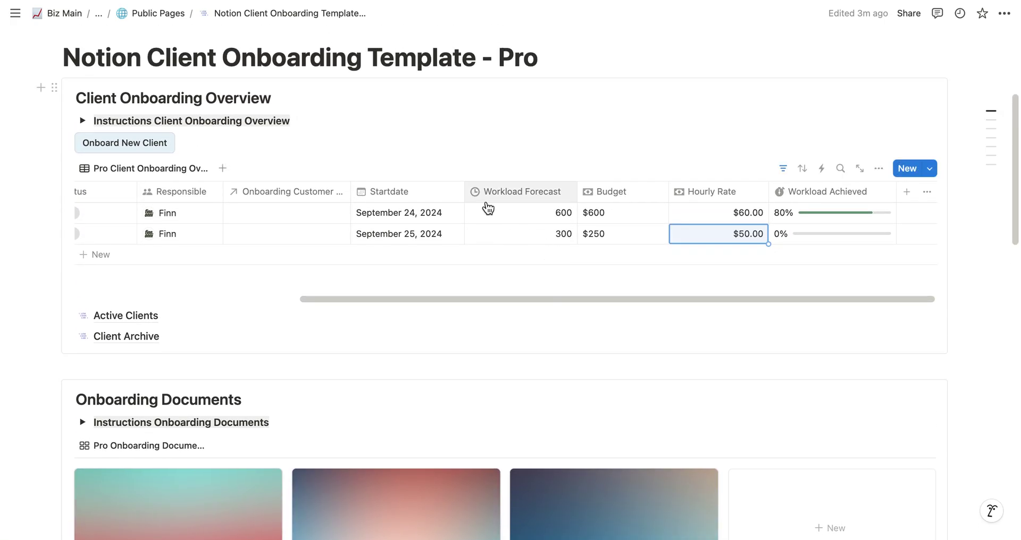
scroll(486, 205, "left", 6)
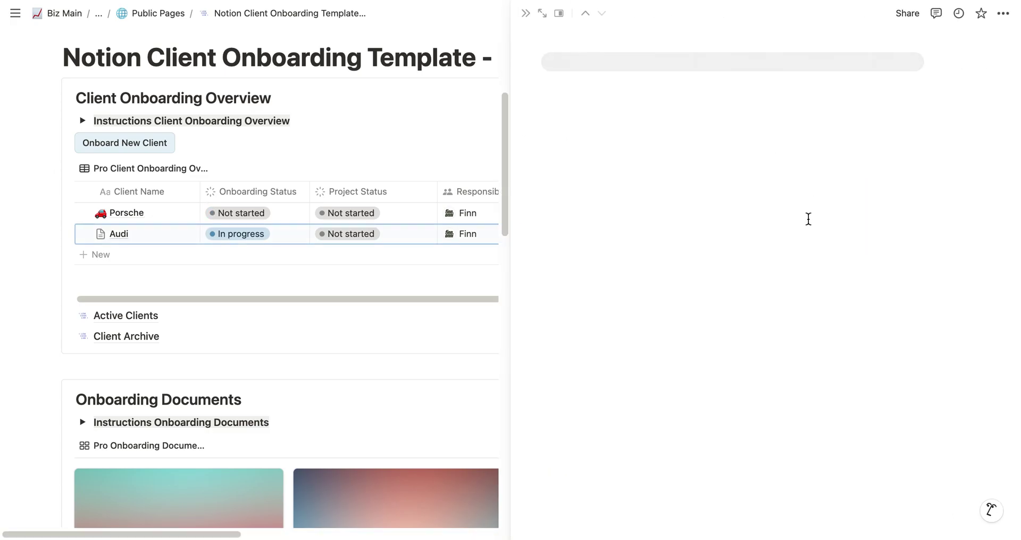
scroll(771, 361, "down", 5)
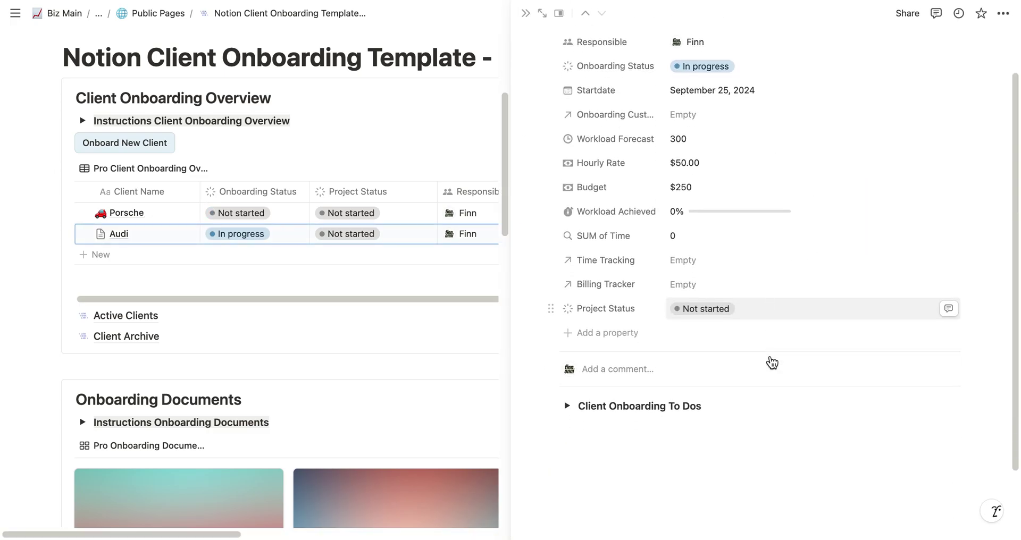
left_click(567, 322)
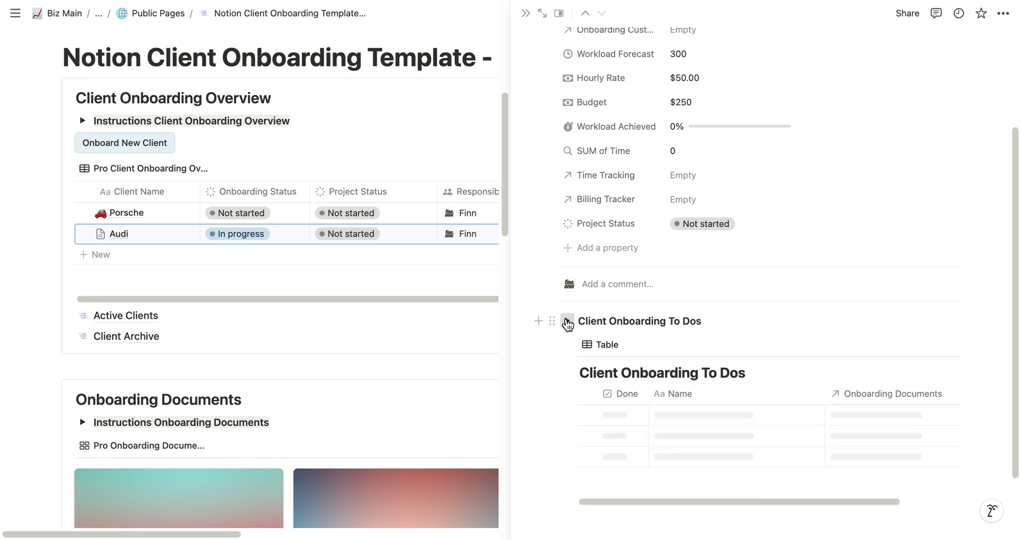
scroll(810, 356, "down", 3)
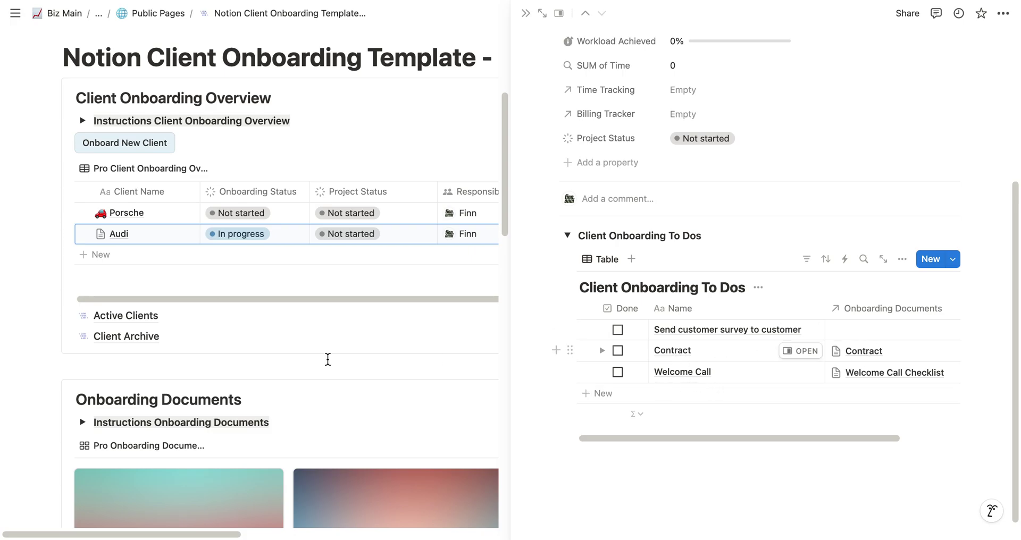
scroll(328, 360, "down", 3)
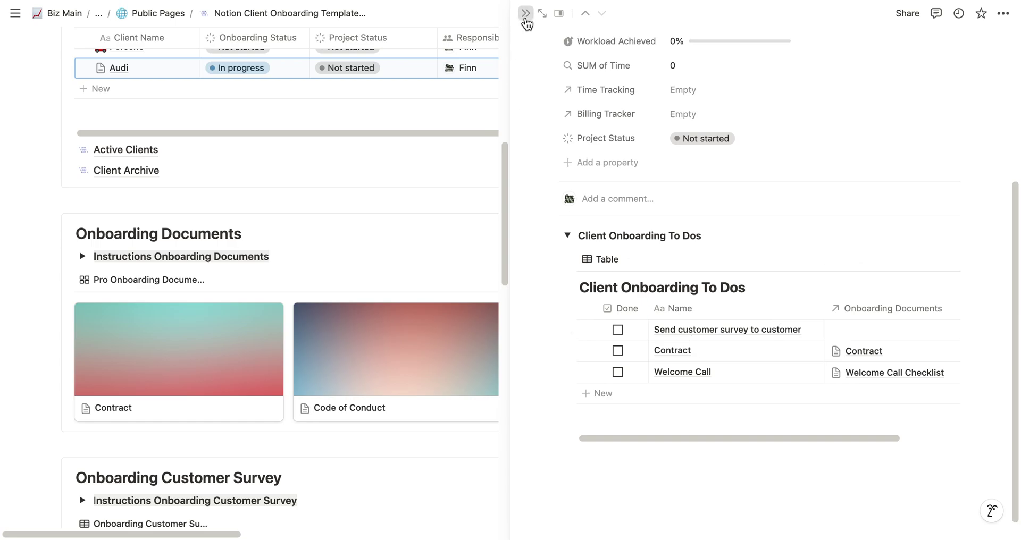
key("Escape")
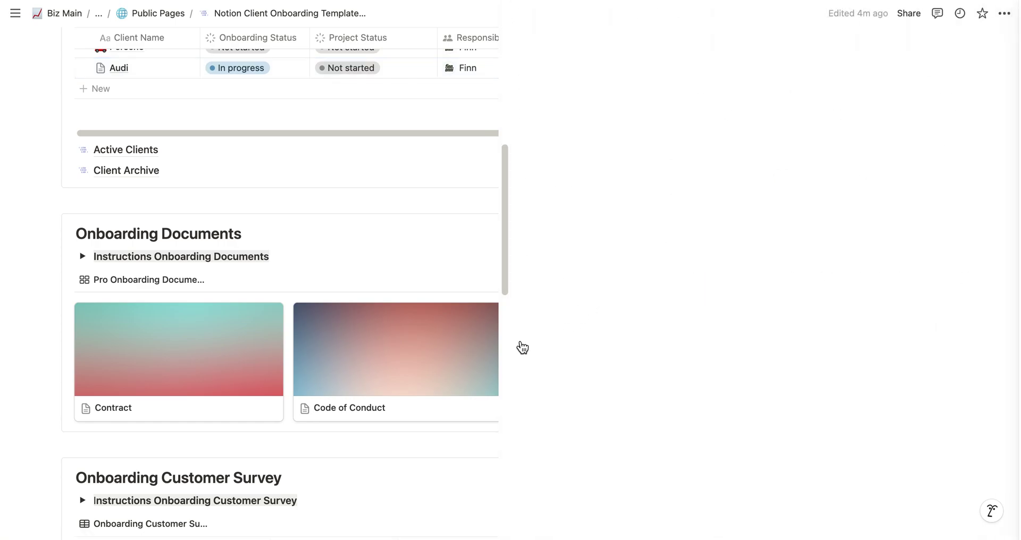
Submit the linked Client Onboarding survey form with company name Audi and last year's revenue range +10000$
scroll(521, 342, "down", 15)
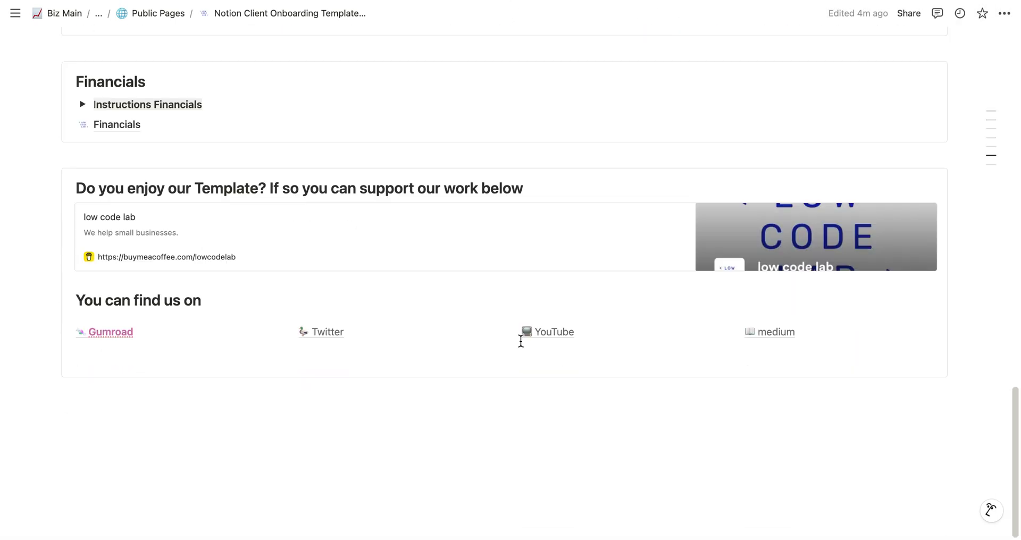
scroll(521, 342, "up", 2)
scroll(521, 346, "up", 8)
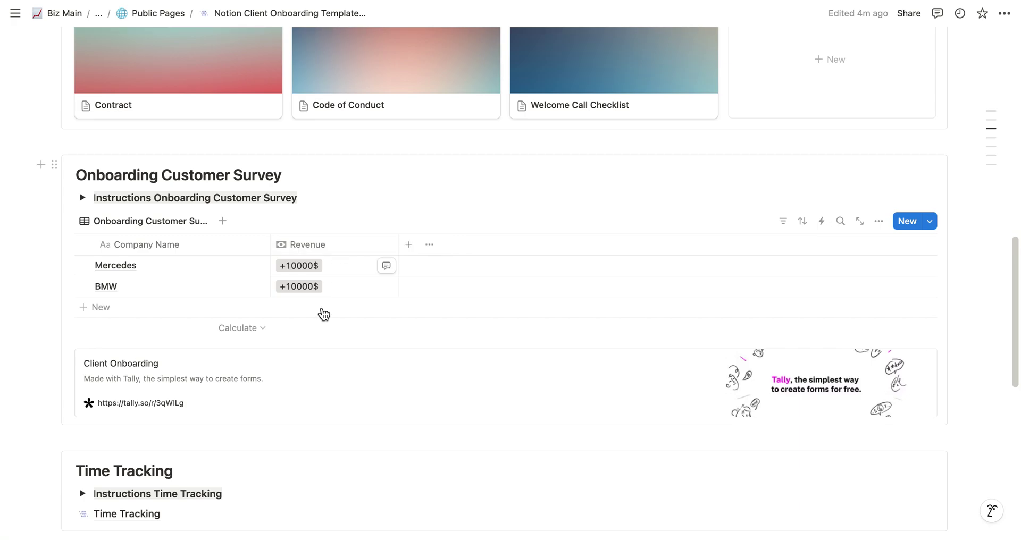
left_click(315, 387)
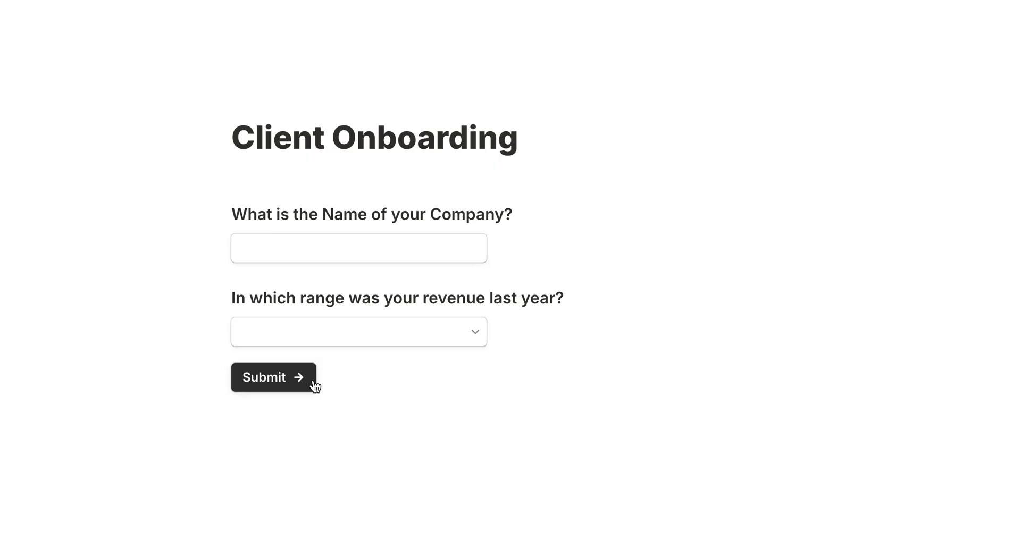
left_click(326, 243)
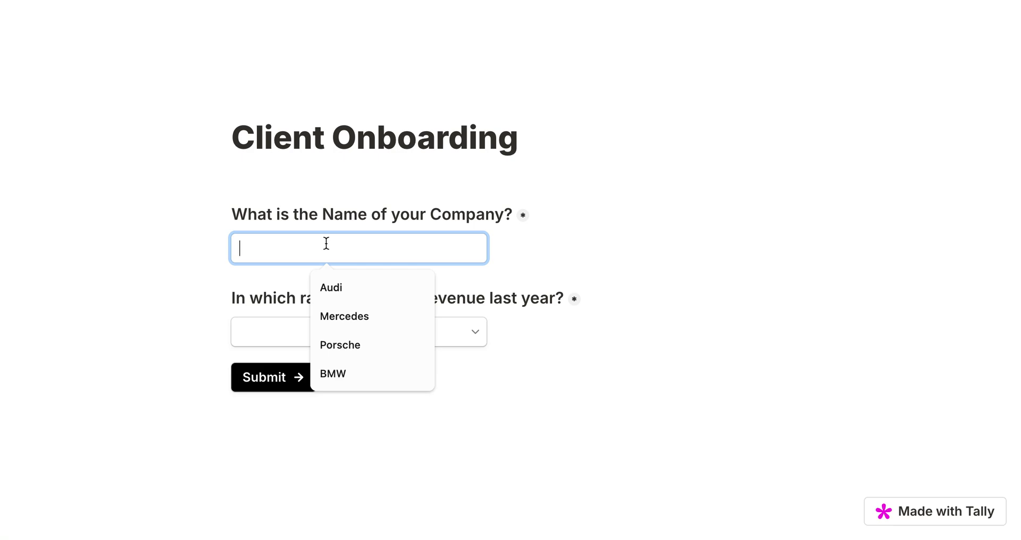
left_click(338, 287)
left_click(301, 340)
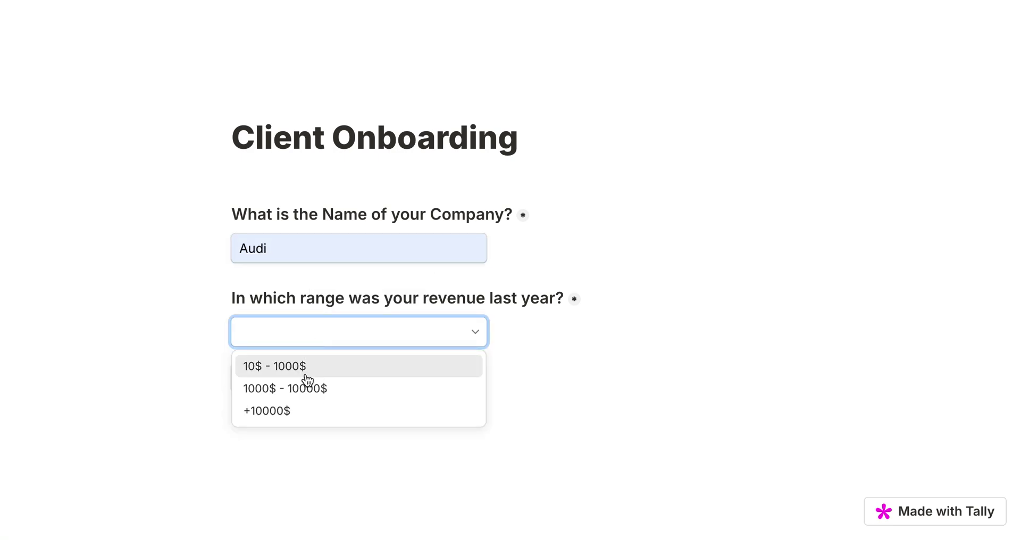
left_click(285, 411)
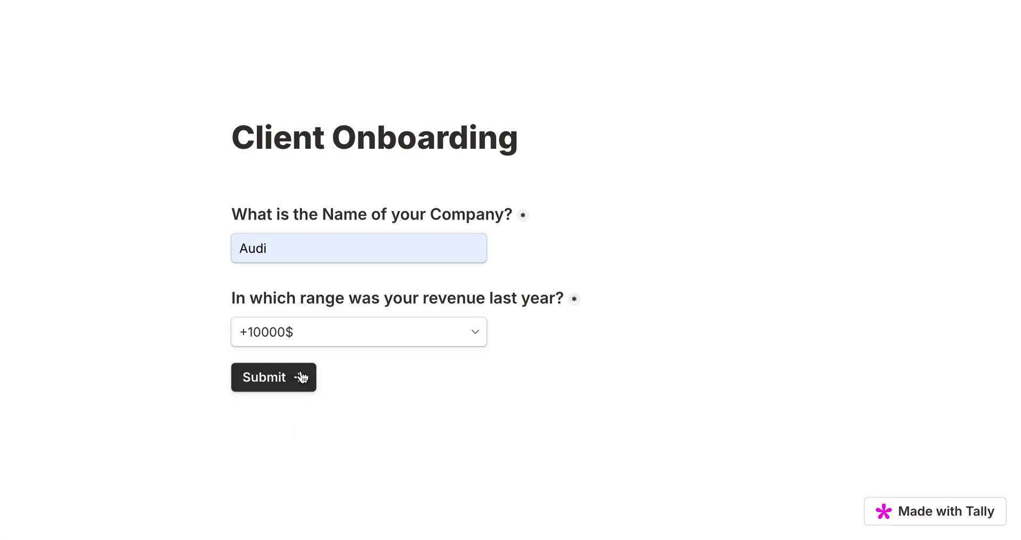
left_click(301, 377)
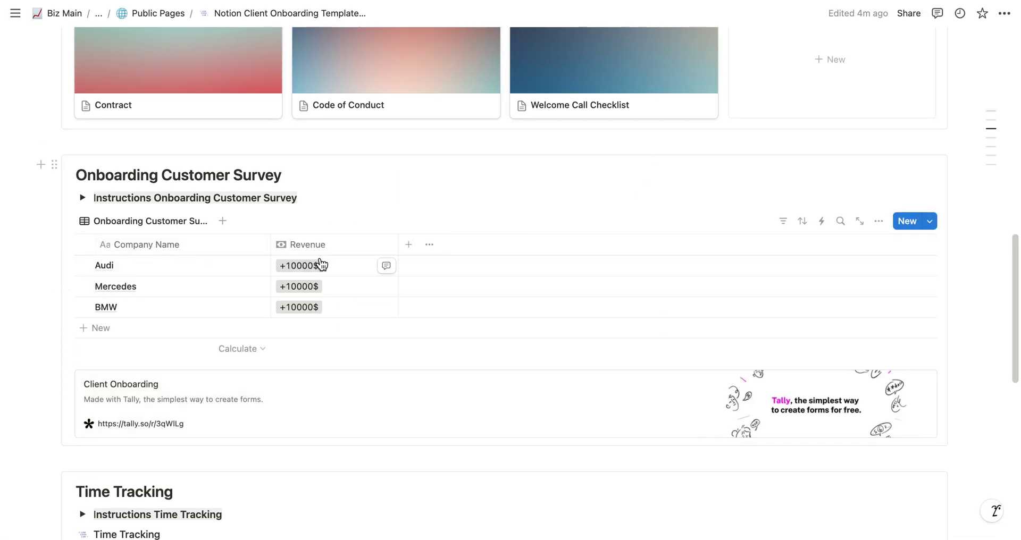
Review the template page's onboarding, survey, time tracking and financials sections, including the overview's workload, budget and hourly rate columns
scroll(453, 203, "down", 1)
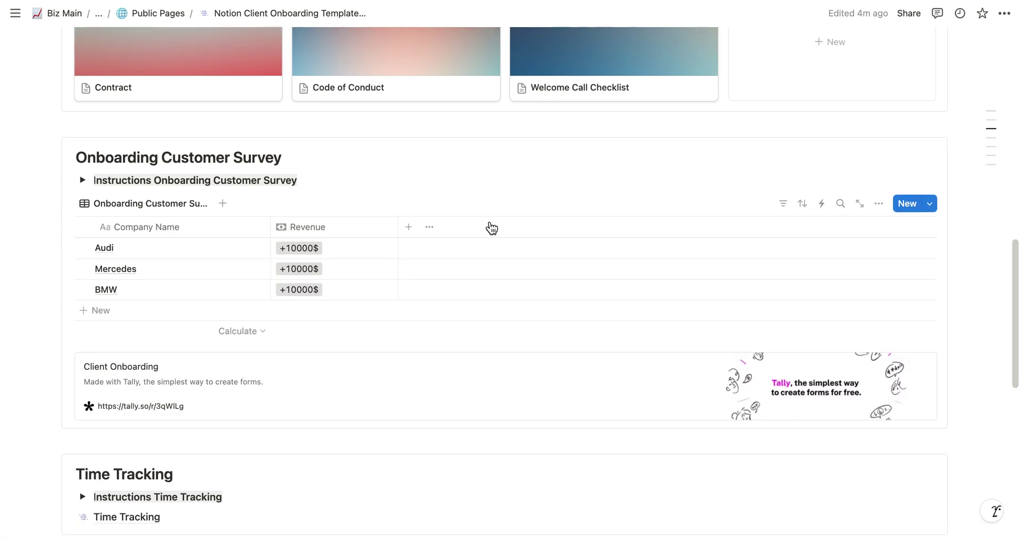
scroll(489, 226, "up", 2)
scroll(490, 223, "down", 2)
scroll(490, 222, "up", 10)
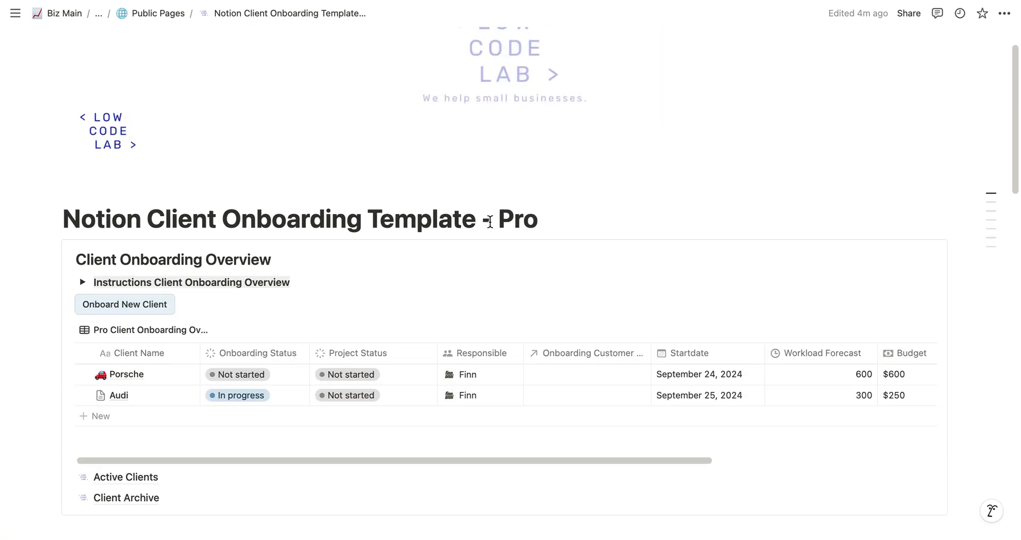
scroll(490, 221, "down", 7)
scroll(490, 222, "down", 7)
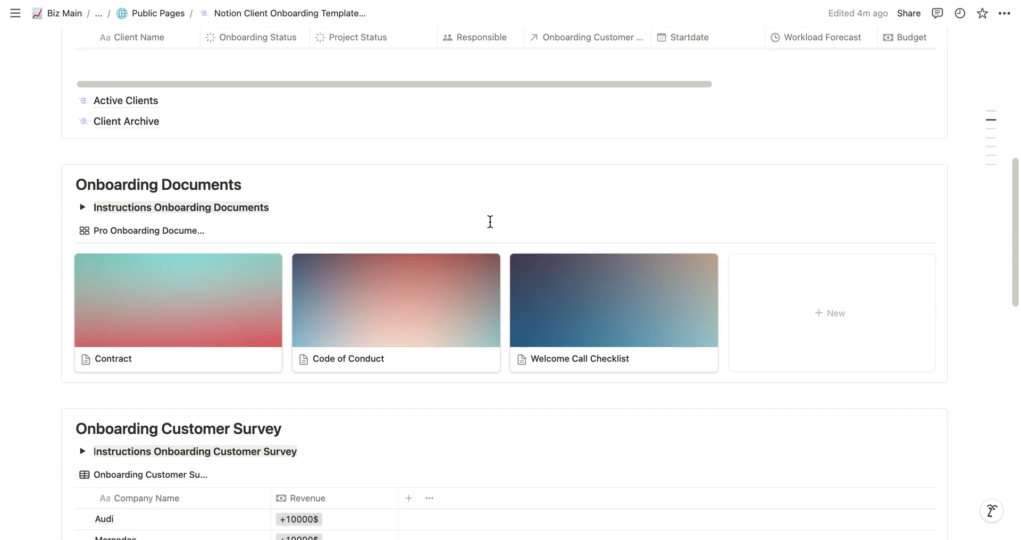
scroll(490, 221, "down", 4)
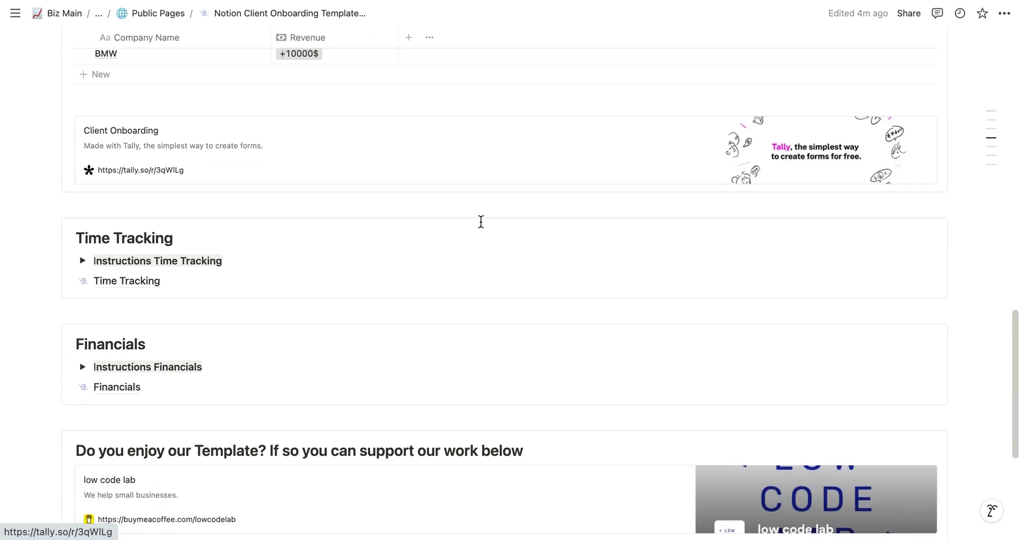
scroll(306, 253, "up", 18)
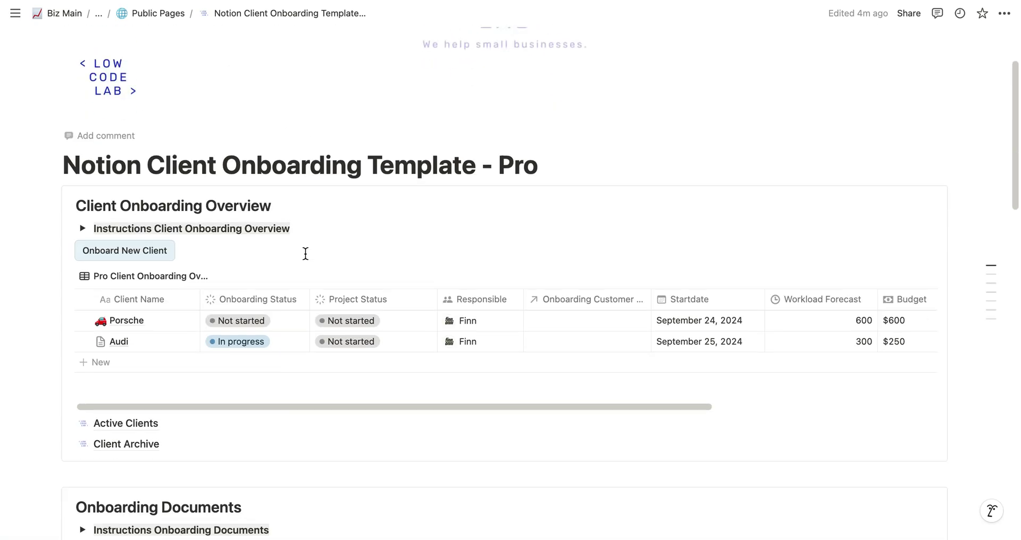
scroll(506, 358, "right", 4)
scroll(508, 361, "right", 4)
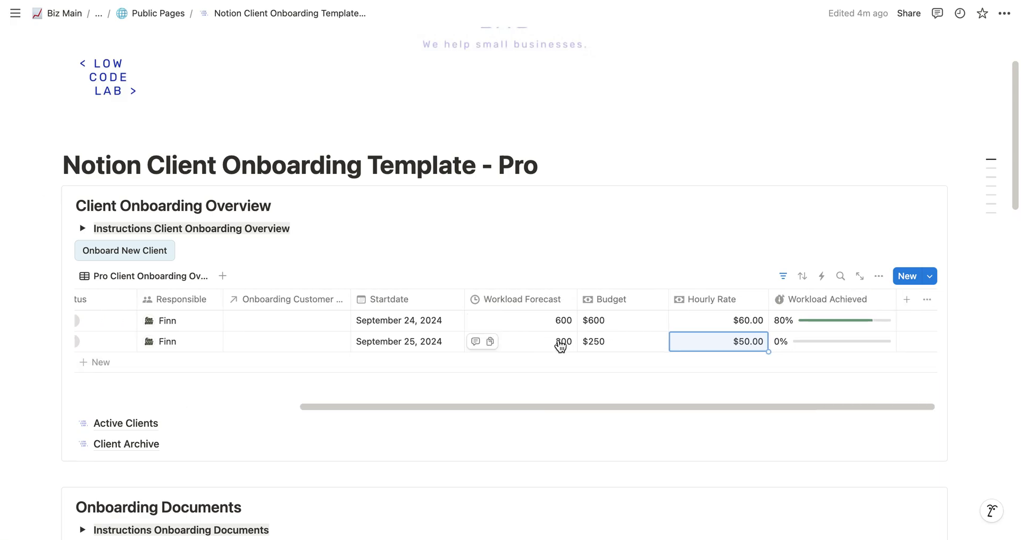
scroll(555, 346, "down", 2)
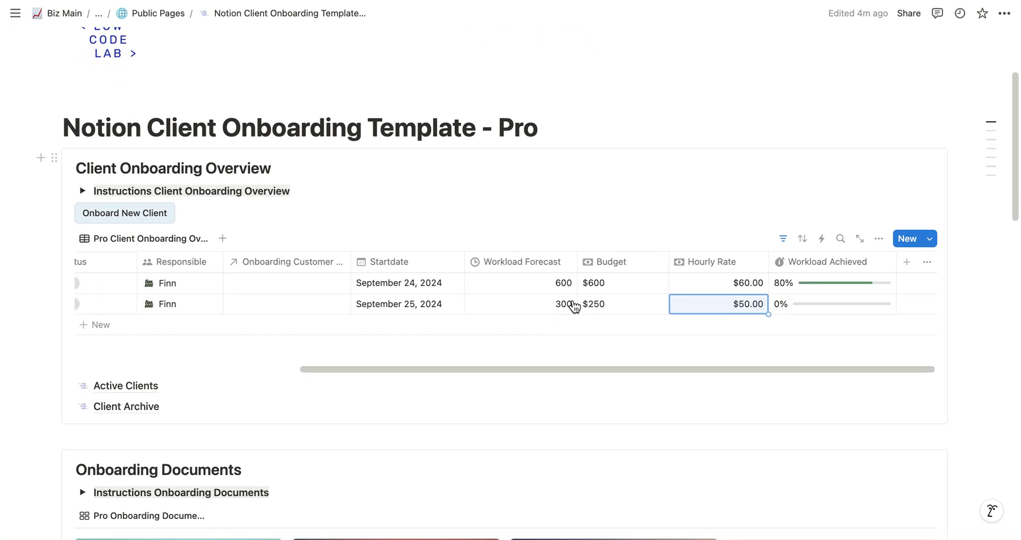
scroll(573, 304, "down", 10)
scroll(572, 304, "down", 2)
scroll(504, 298, "up", 20)
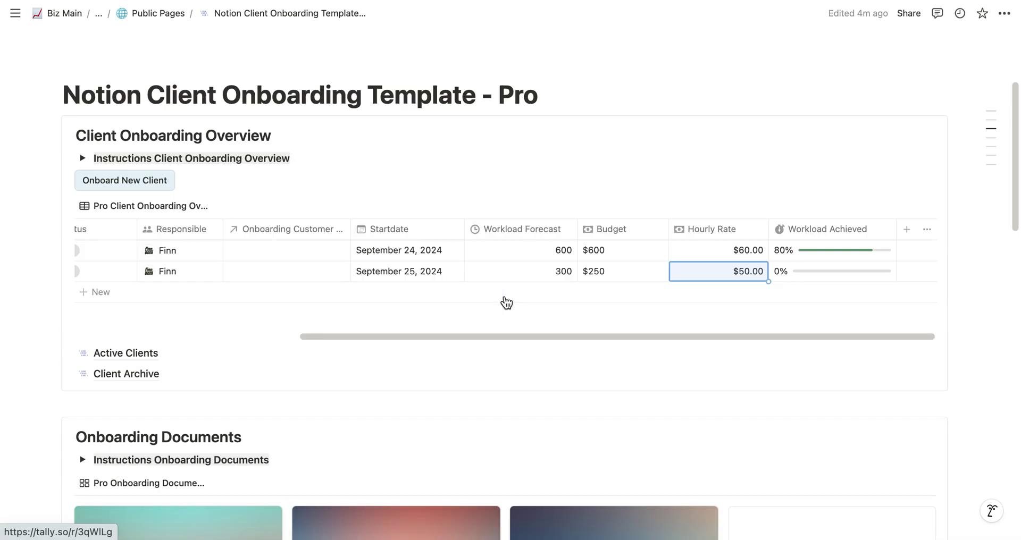
Set Audi's onboarding status to Done in the Client Onboarding Overview
scroll(406, 376, "left", 5)
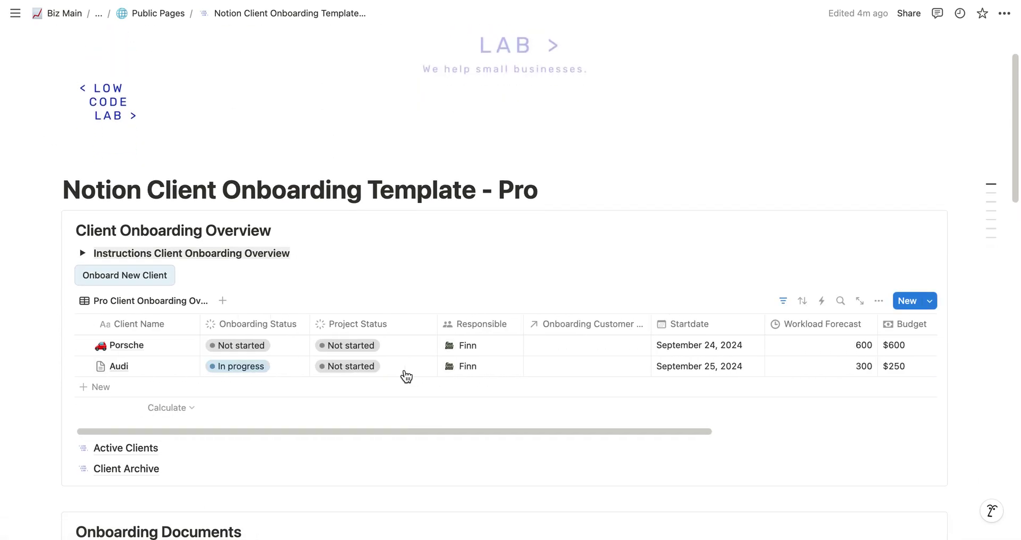
left_click(241, 367)
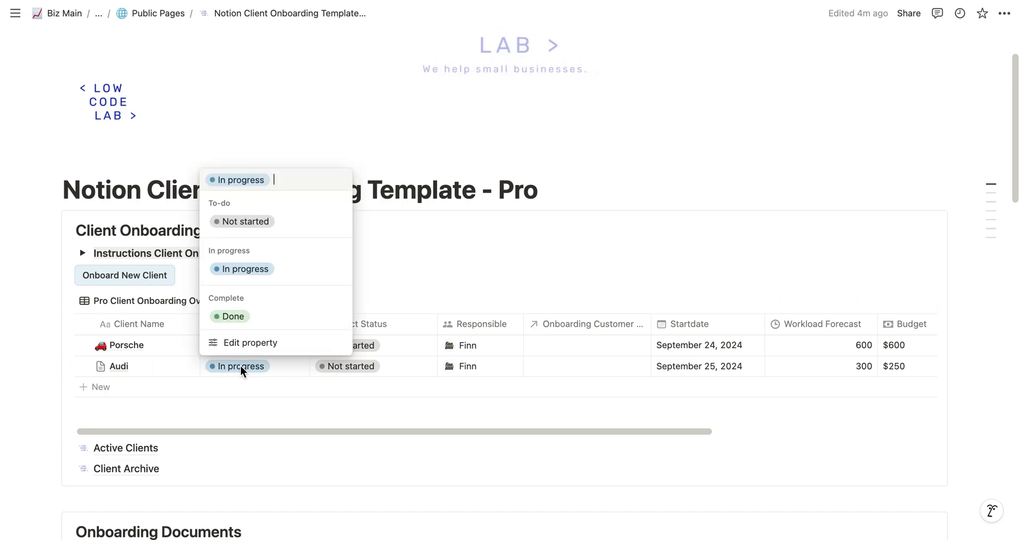
left_click(237, 316)
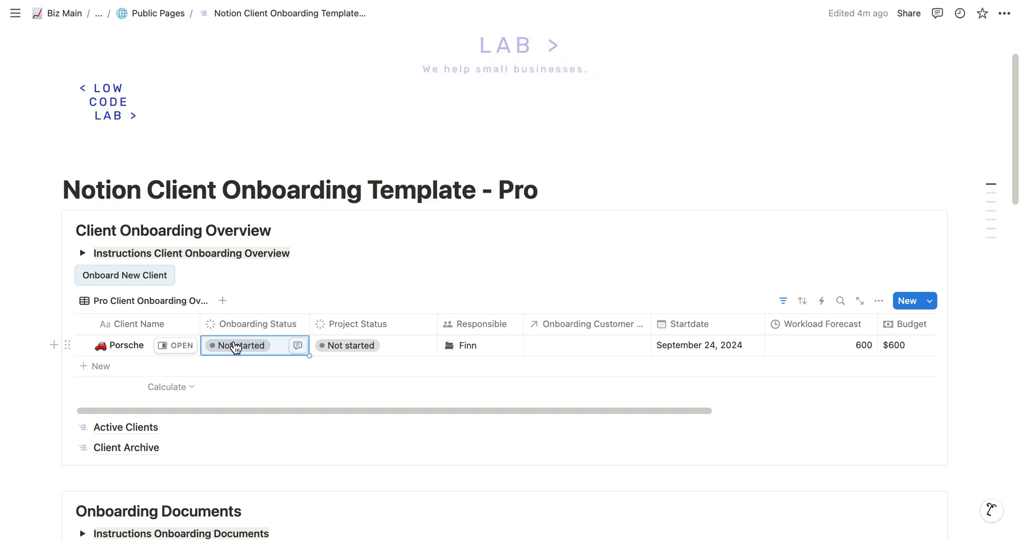
Open the Active Clients page and review its client table
scroll(453, 328, "down", 1)
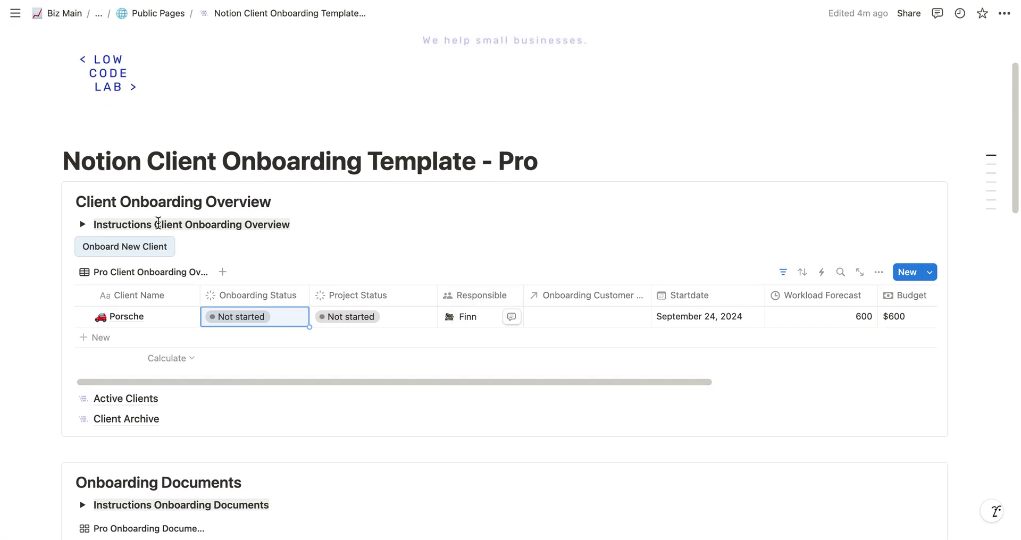
scroll(182, 347, "down", 2)
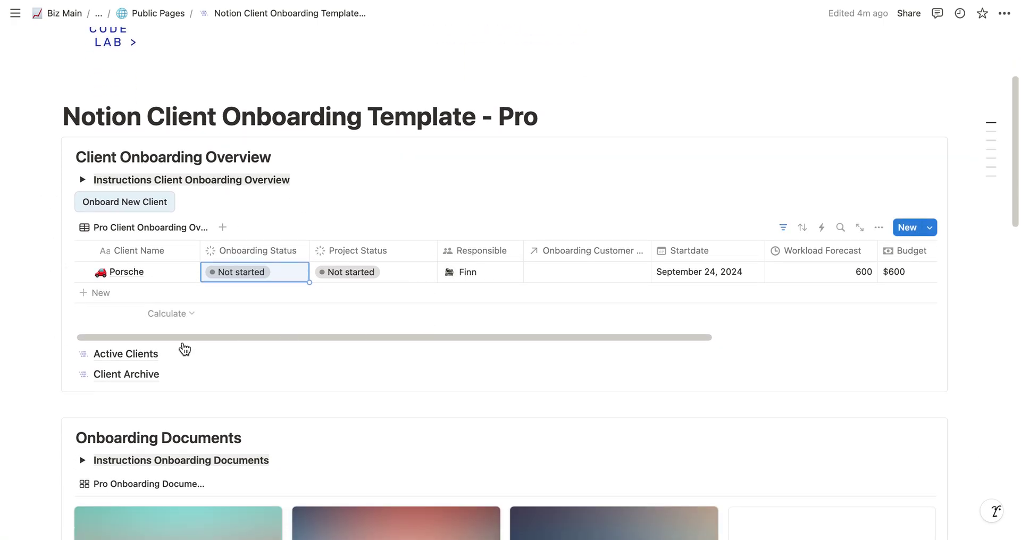
left_click(124, 354)
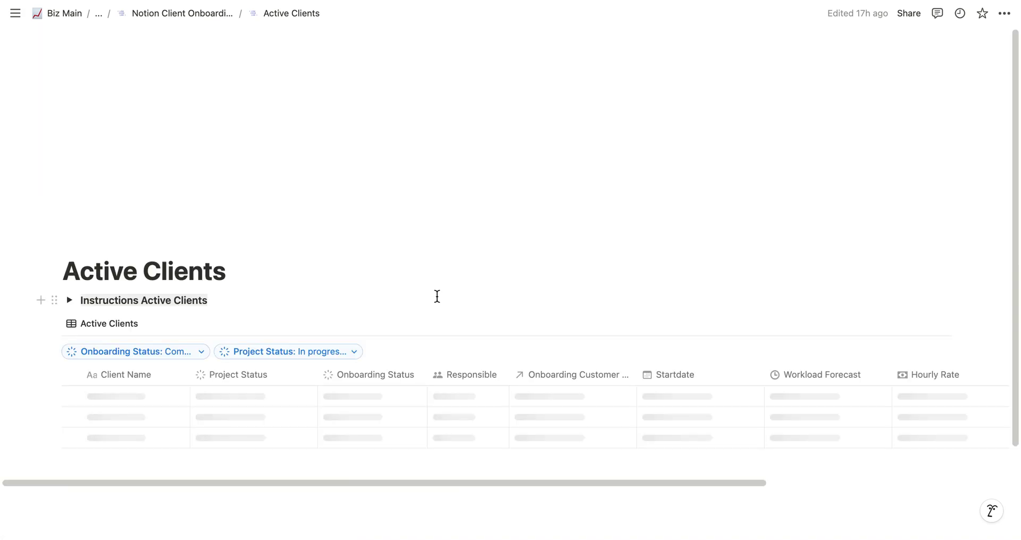
scroll(437, 297, "down", 4)
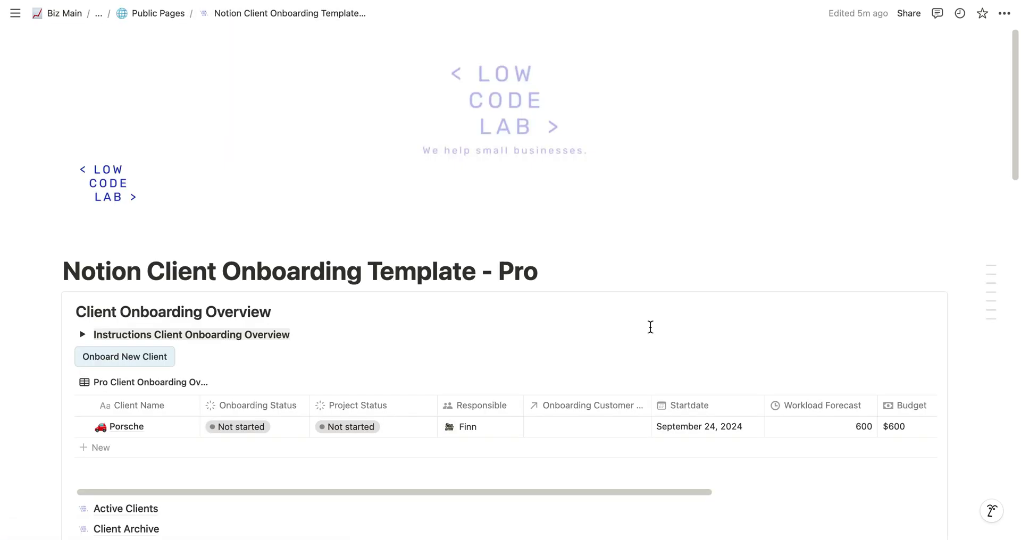
Open the Time Tracking page from the template's Time Tracking section and bring its overview table into view
scroll(651, 328, "down", 15)
scroll(650, 327, "down", 10)
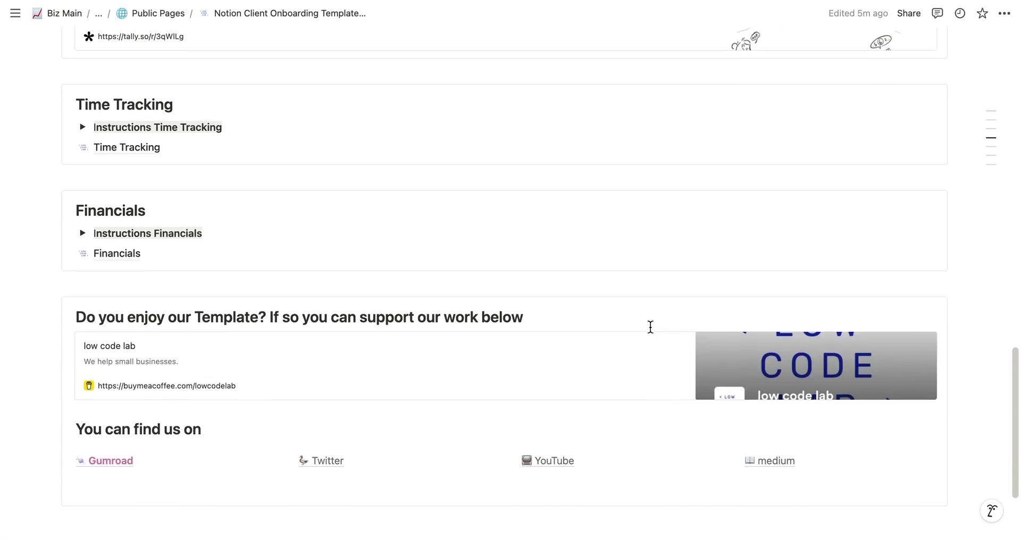
scroll(650, 326, "up", 1)
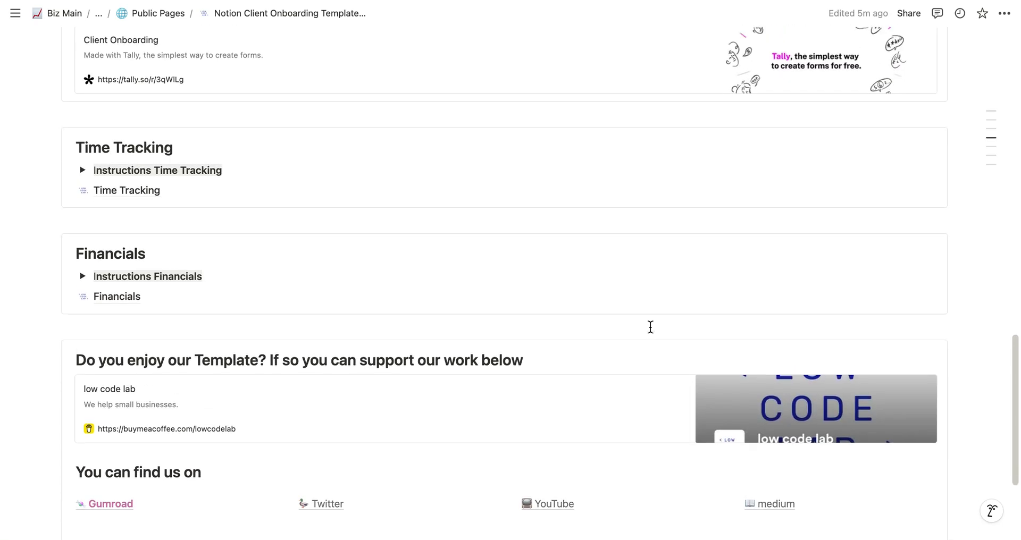
left_click(133, 198)
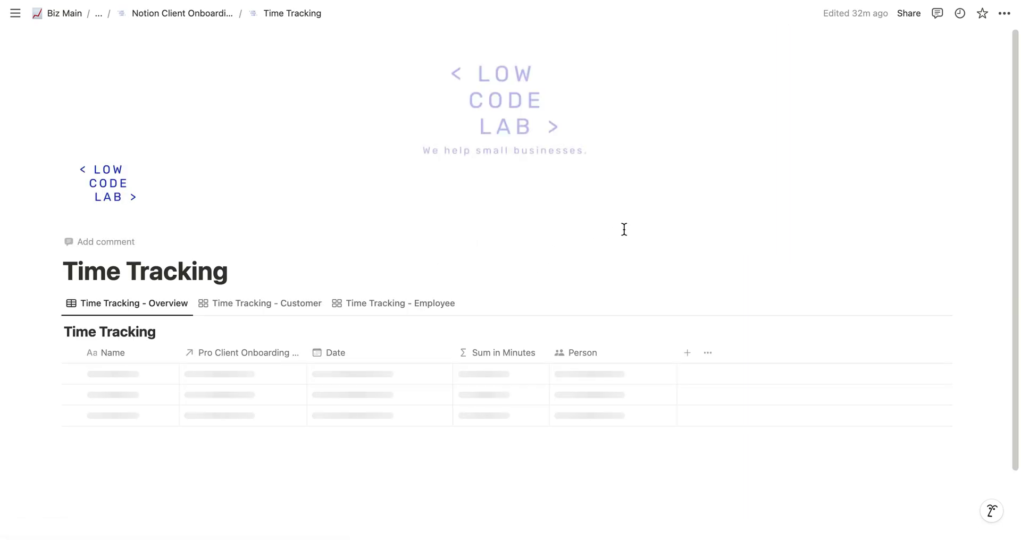
scroll(627, 231, "down", 3)
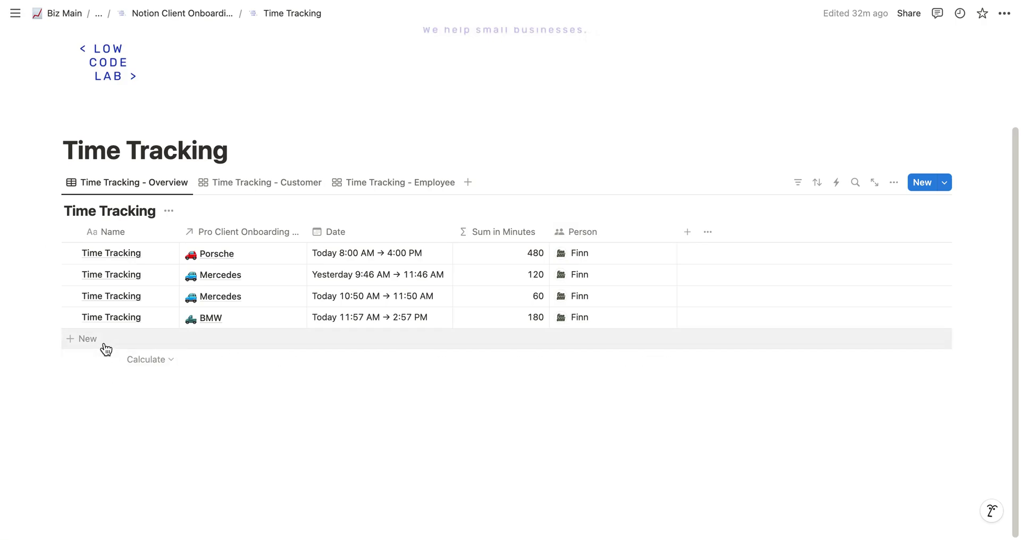
Add a new entry to the Time Tracking overview table and link it to the client Audi
left_click(109, 341)
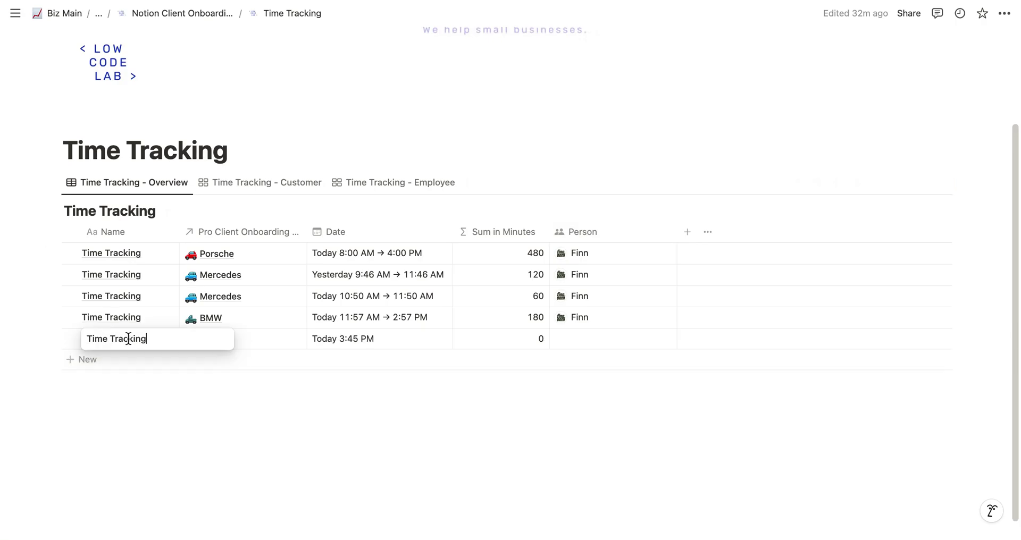
left_click(275, 341)
left_click(222, 339)
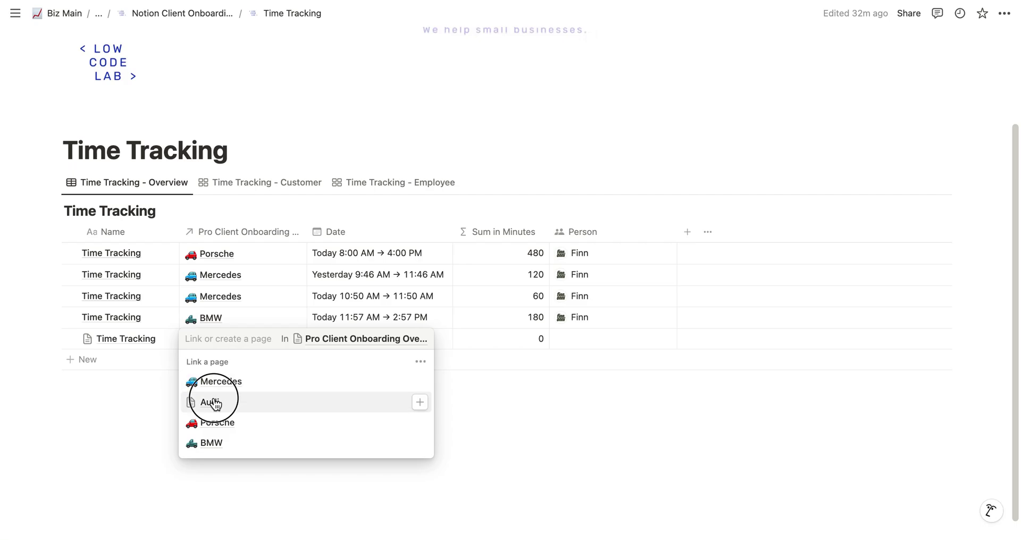
left_click(214, 403)
left_click(470, 343)
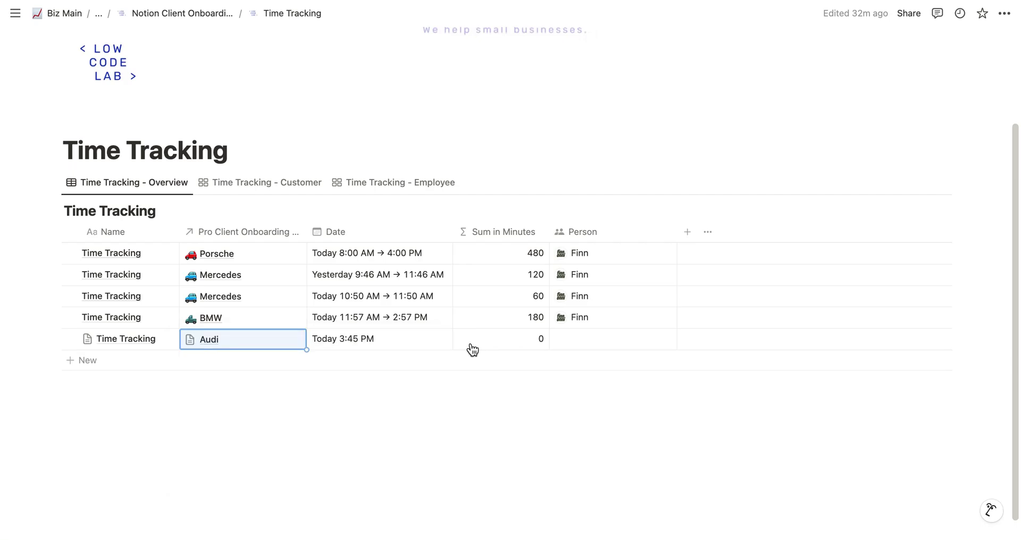
Set the Audi time entry's start to 2:45 PM and add an end date with the time 4:45 PM
left_click(358, 342)
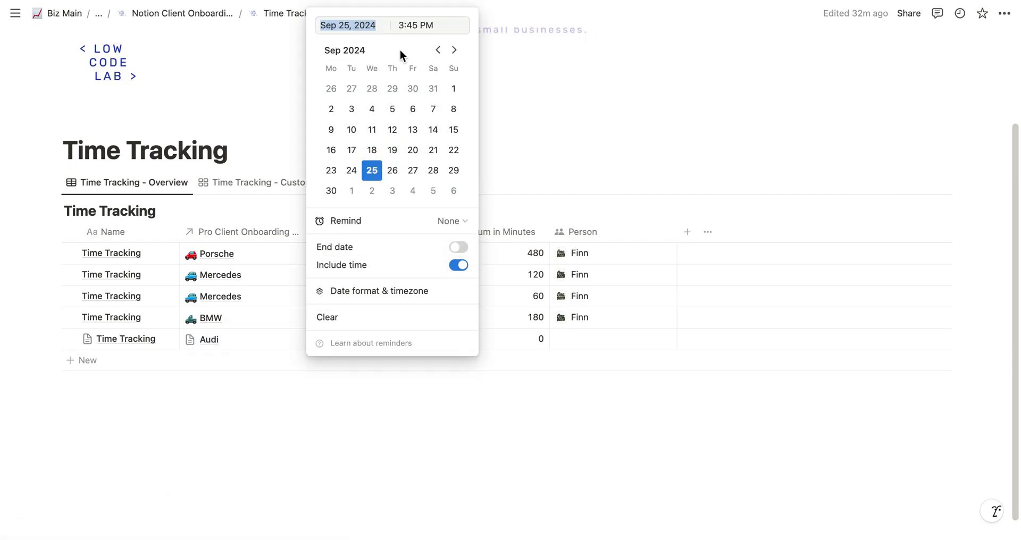
left_click(412, 24)
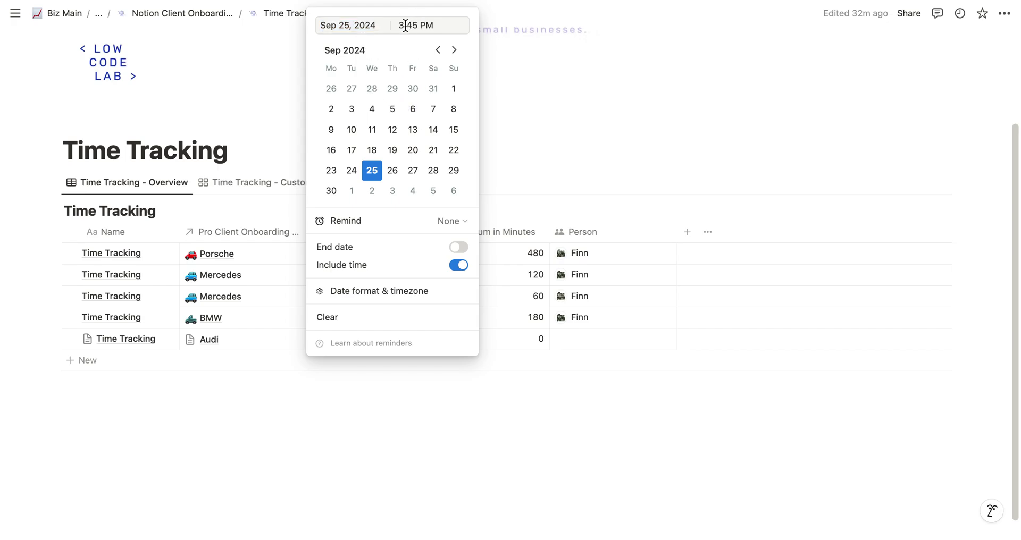
key("BackSpace")
type("2")
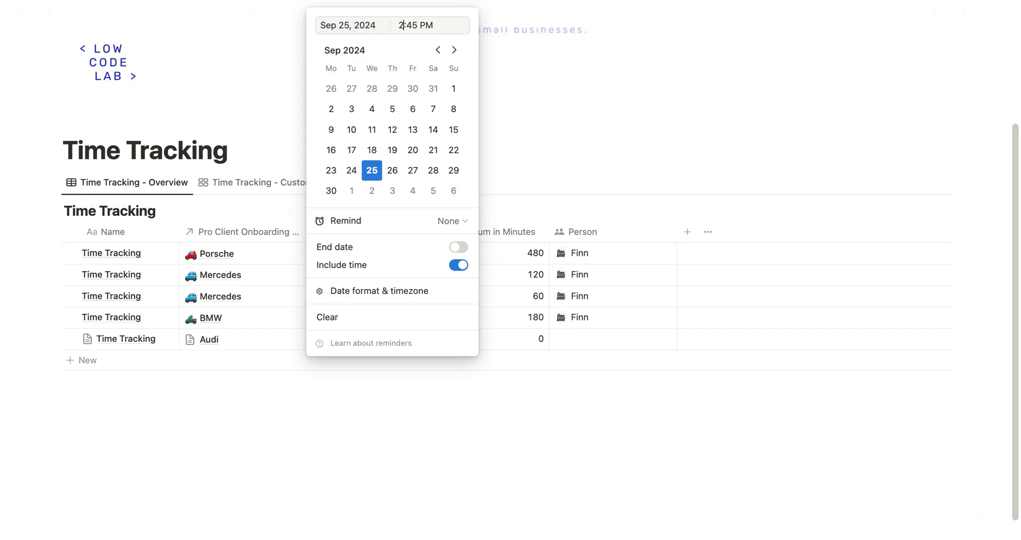
left_click(456, 247)
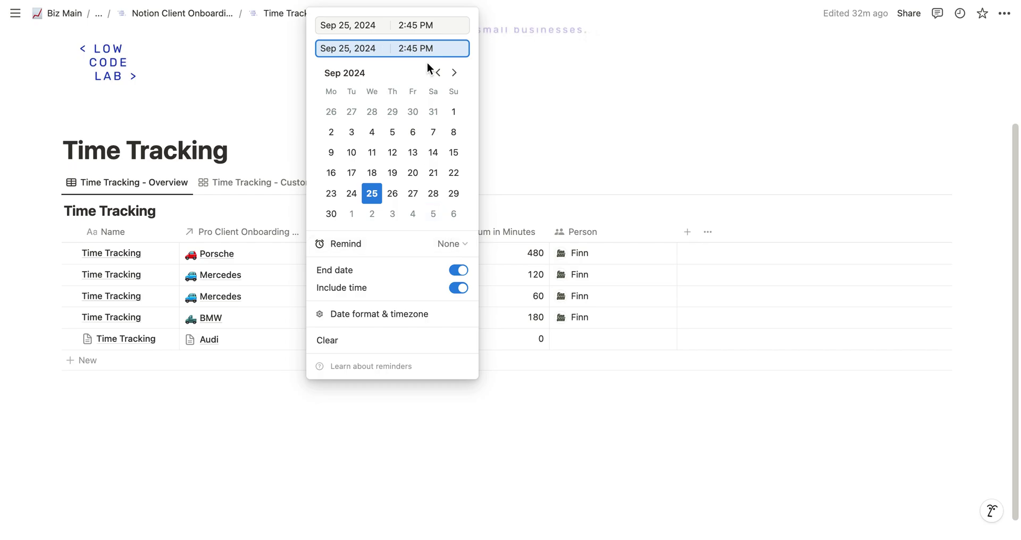
key("BackSpace")
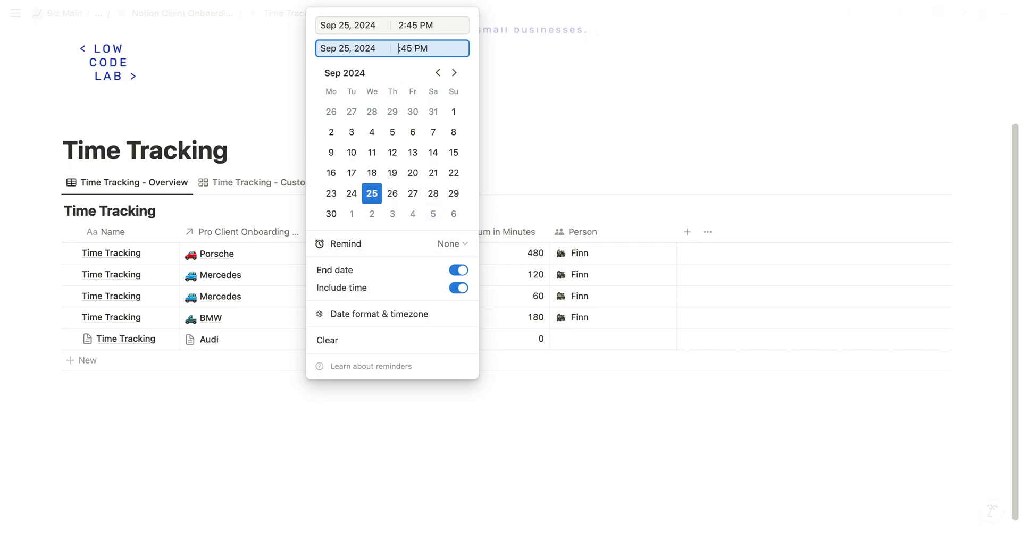
type("4")
key("Escape")
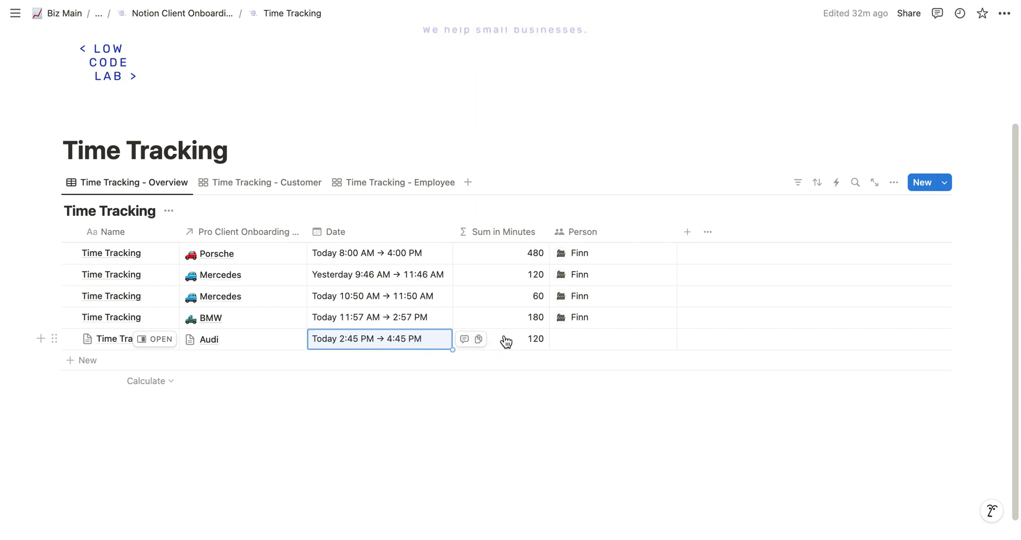
Assign the responsible team member as the person on the Audi time entry
left_click(584, 340)
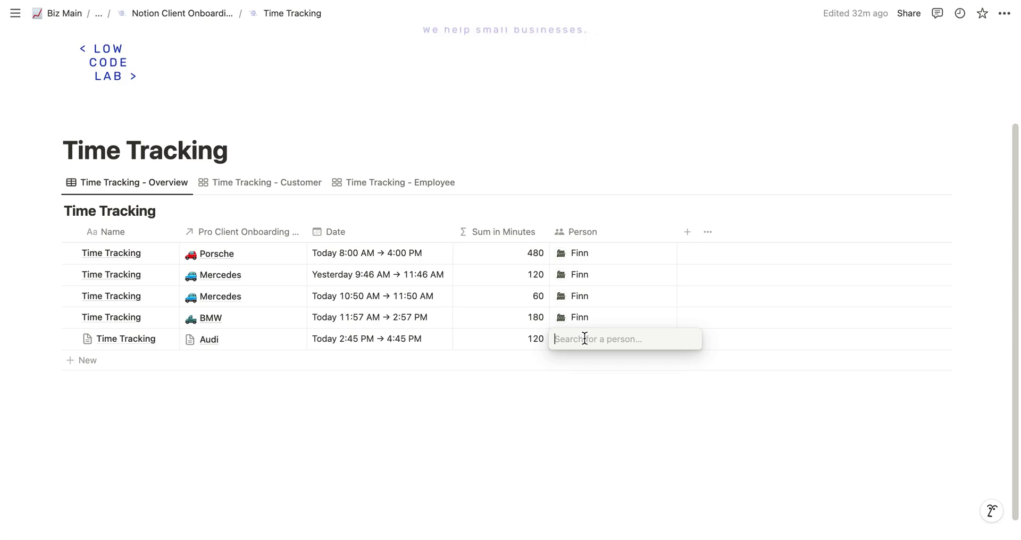
left_click(580, 380)
key("Escape")
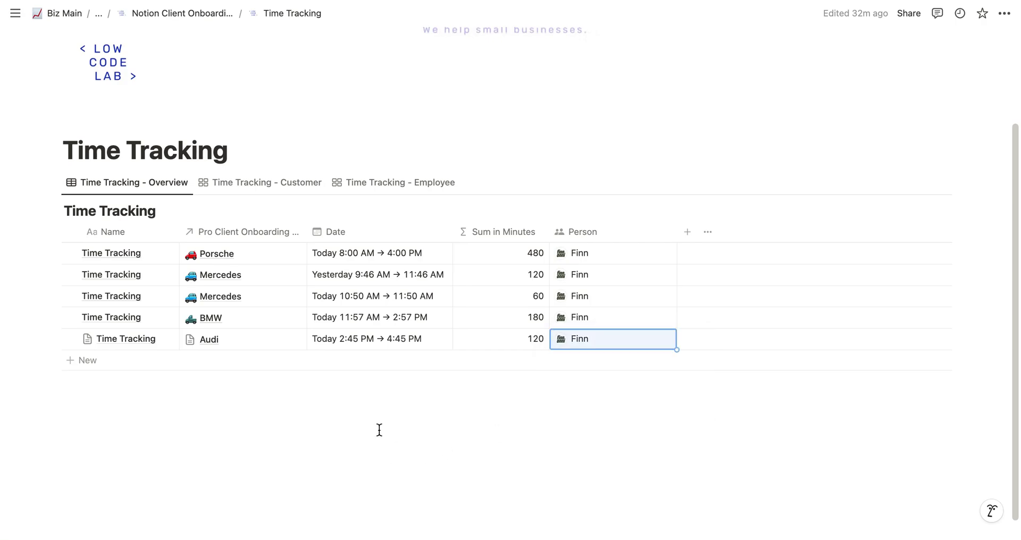
Review the tracked time in the Customer and Employee views, then return to the main onboarding template page
left_click(251, 181)
scroll(443, 208, "down", 2)
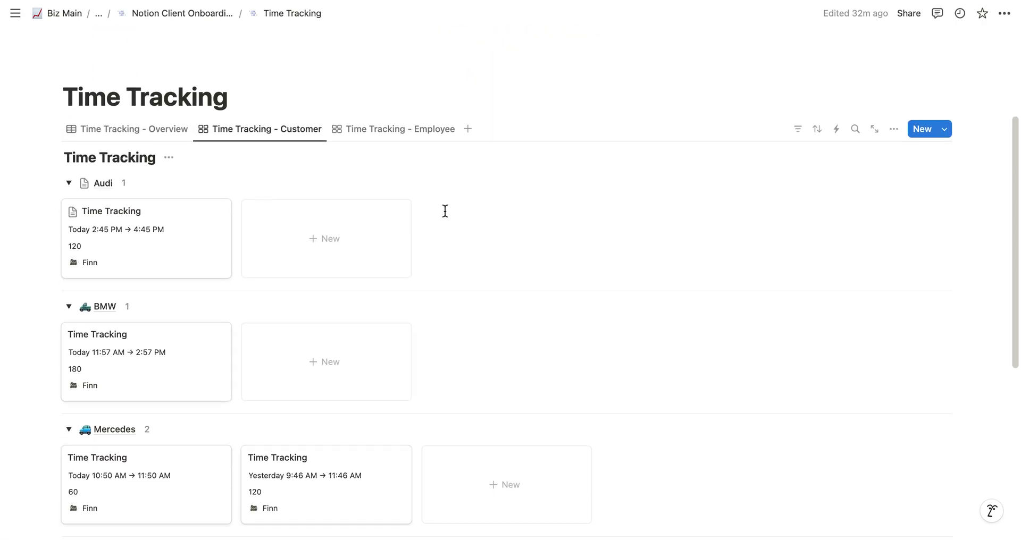
scroll(136, 367, "down", 4)
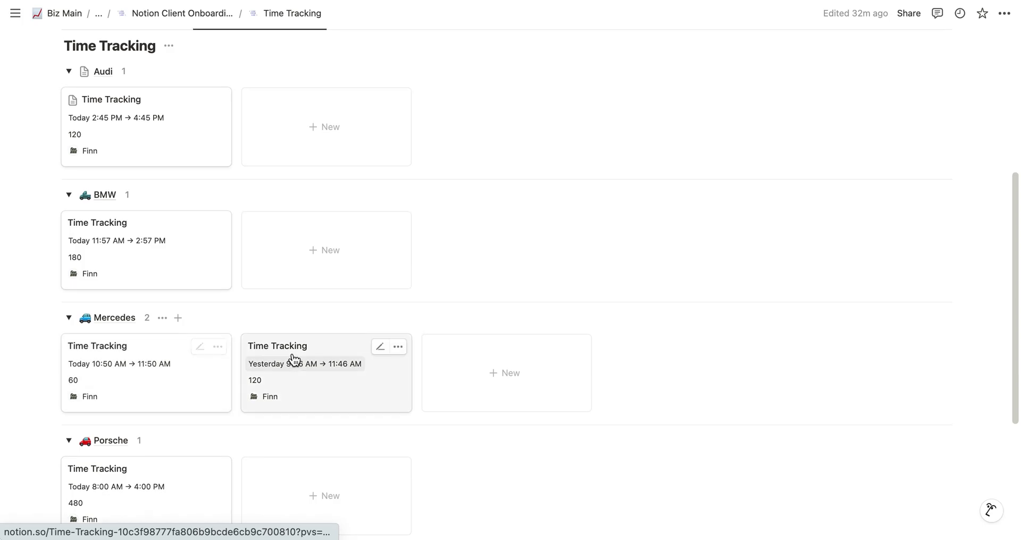
scroll(293, 360, "up", 5)
left_click(433, 152)
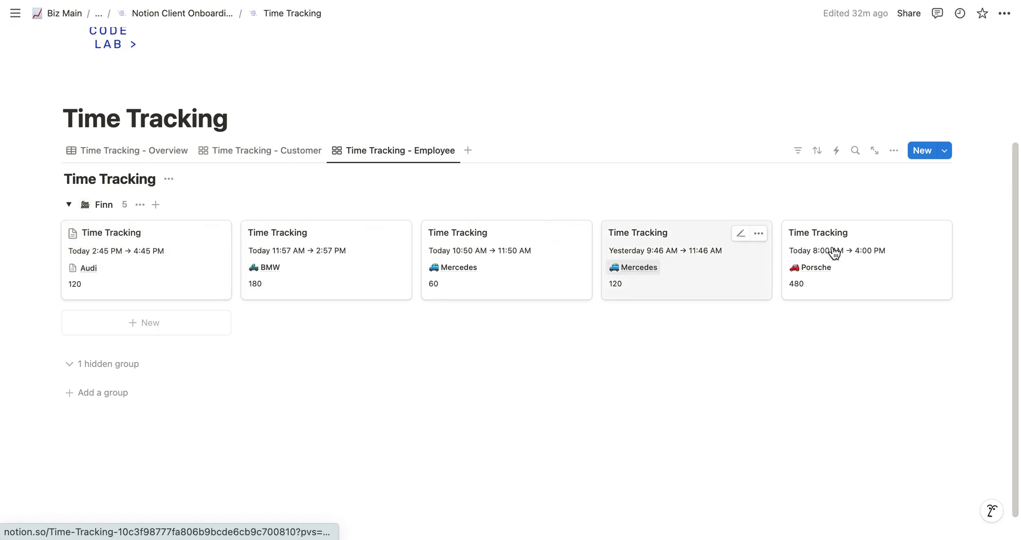
scroll(298, 115, "up", 3)
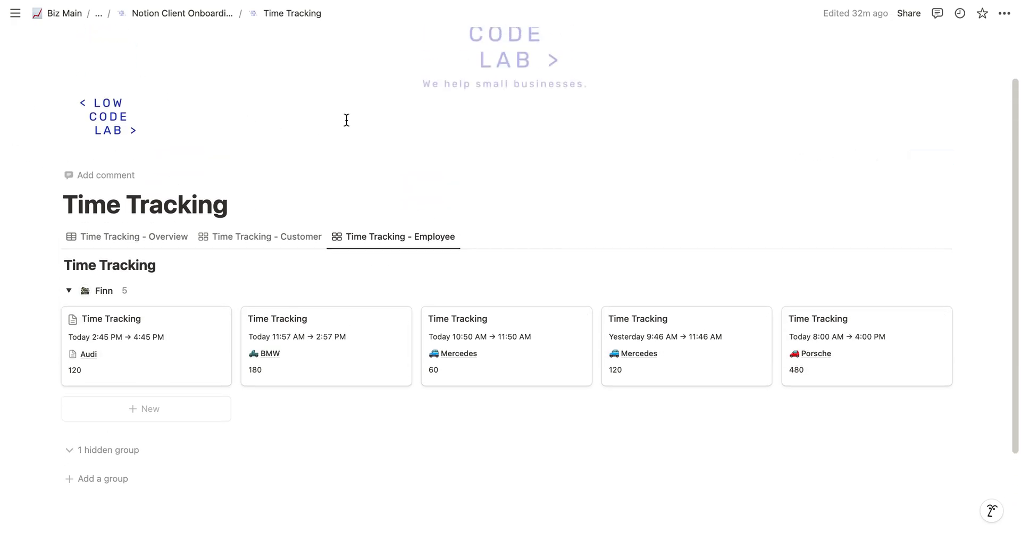
left_click(234, 15)
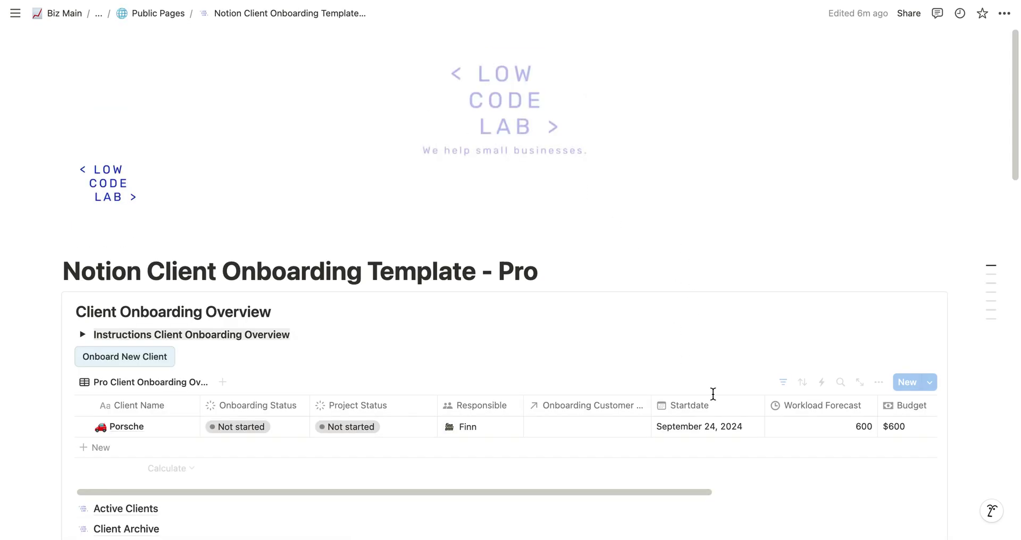
Open the Active Clients page and examine the workload achieved and budget columns for the client Audi
scroll(713, 394, "down", 3)
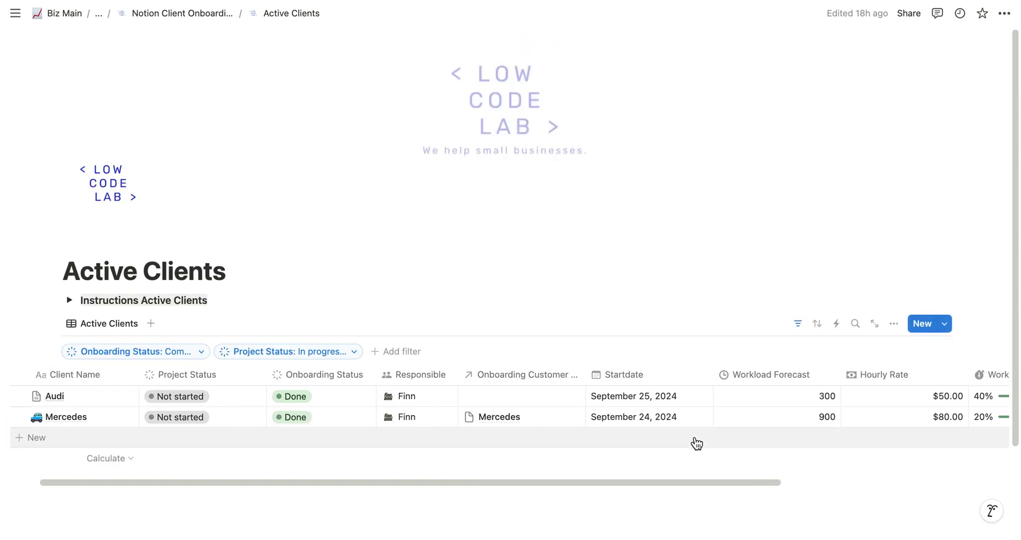
scroll(674, 410, "right", 10)
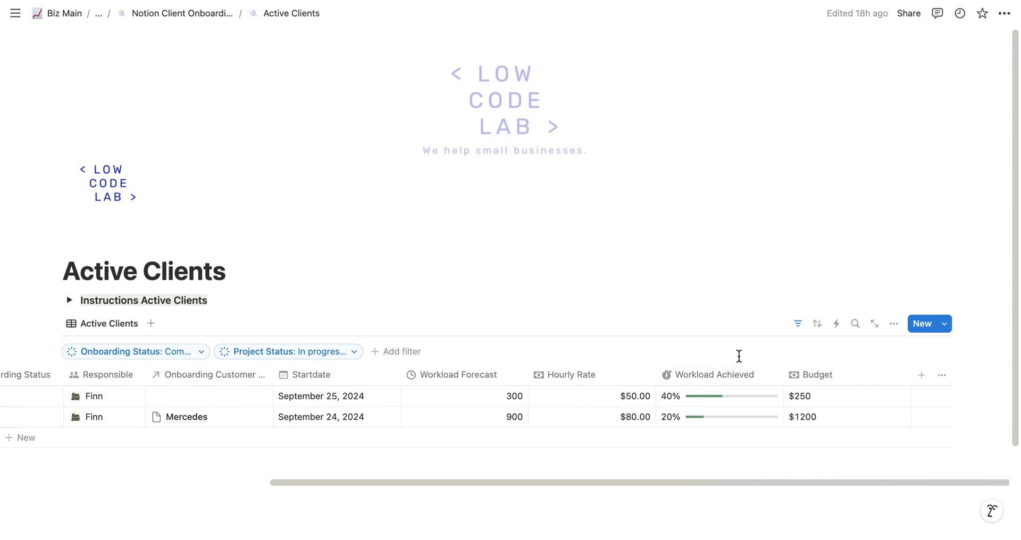
mouse_move(690, 407)
scroll(586, 401, "left", 10)
scroll(589, 403, "right", 10)
scroll(570, 405, "left", 10)
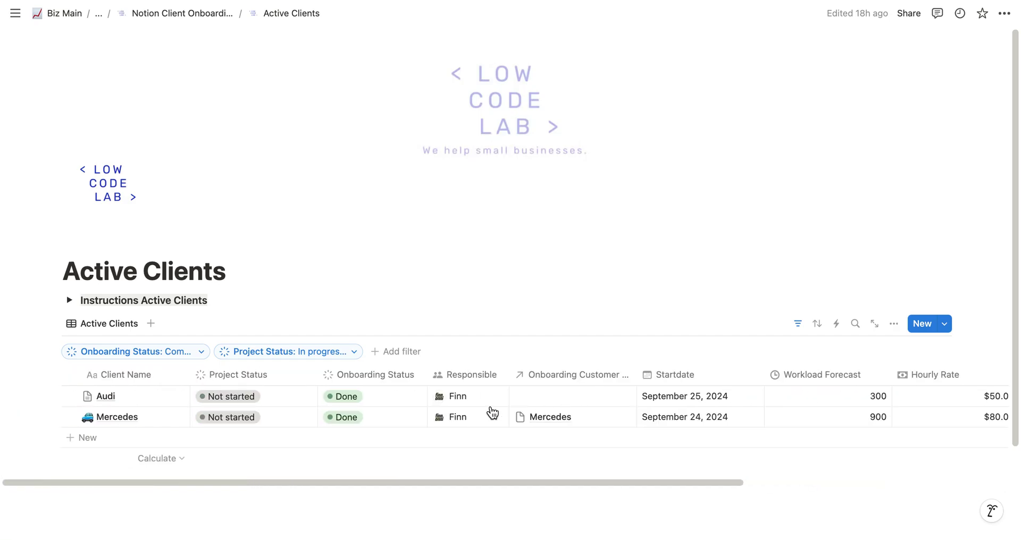
scroll(531, 401, "right", 10)
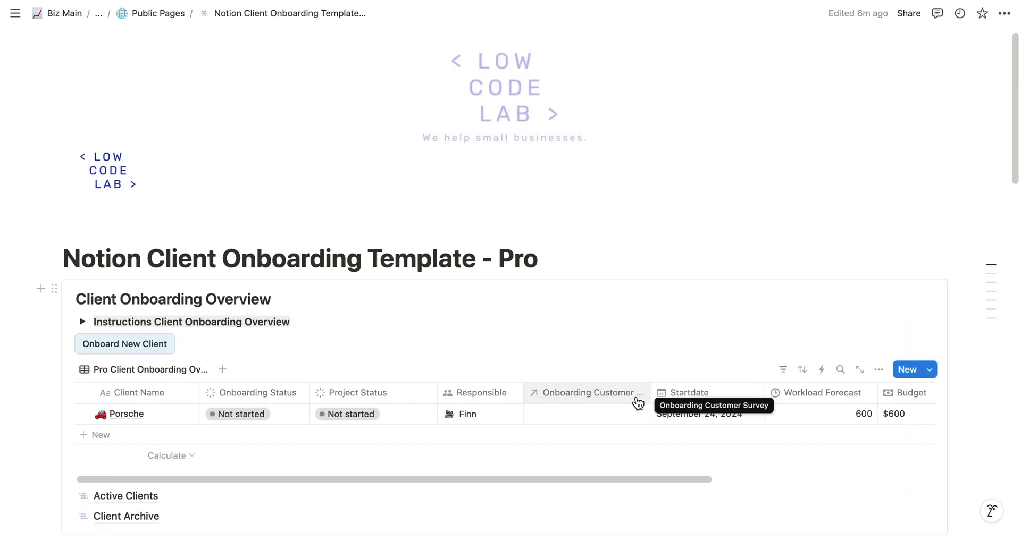
Add a new entry to the Billing Tracker on the Financials page and link it to the client Audi
scroll(637, 396, "down", 15)
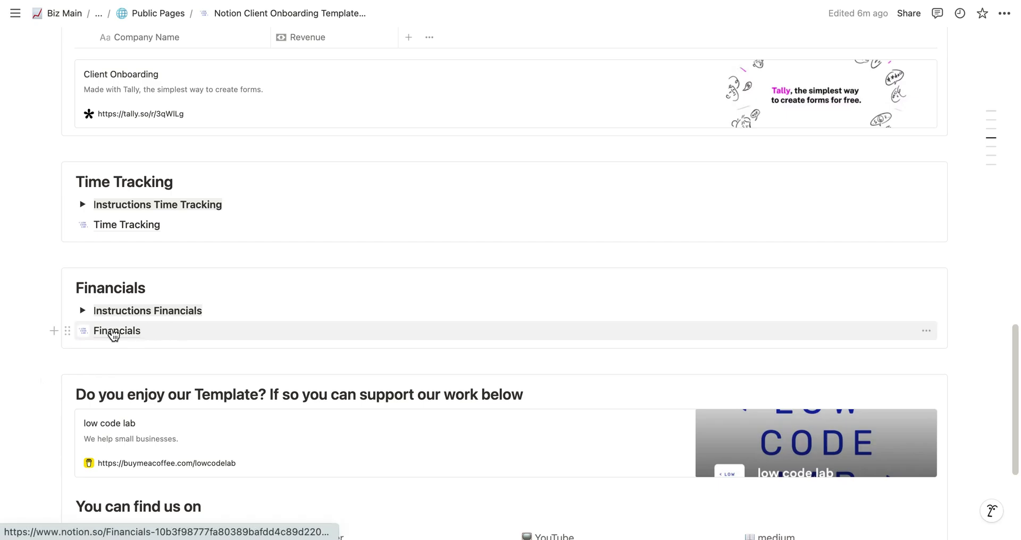
left_click(113, 333)
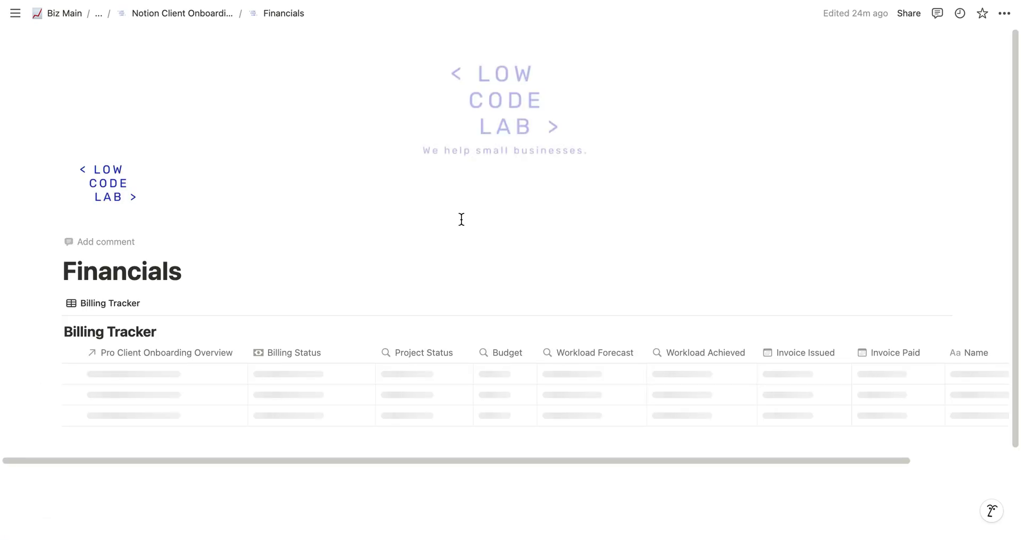
scroll(734, 237, "down", 3)
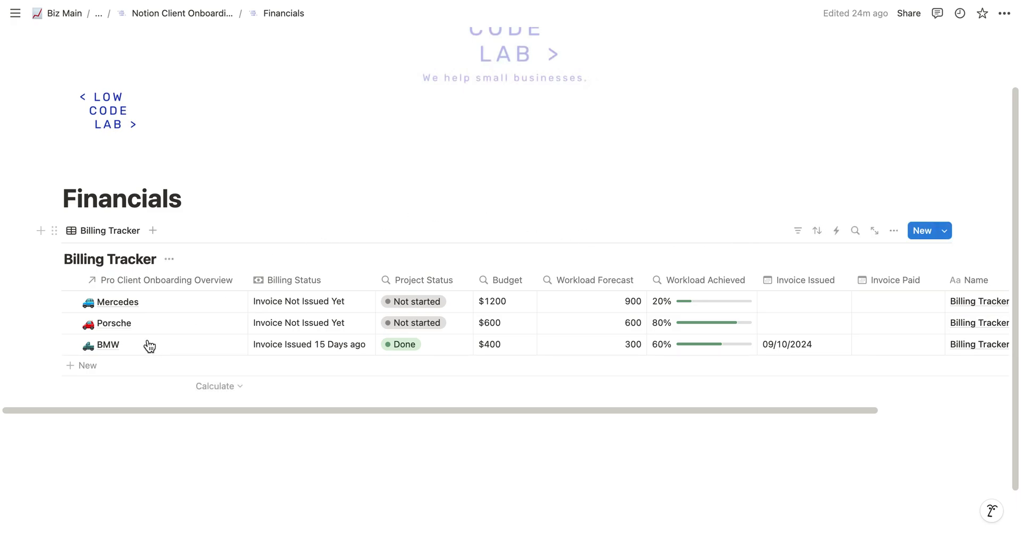
left_click(98, 372)
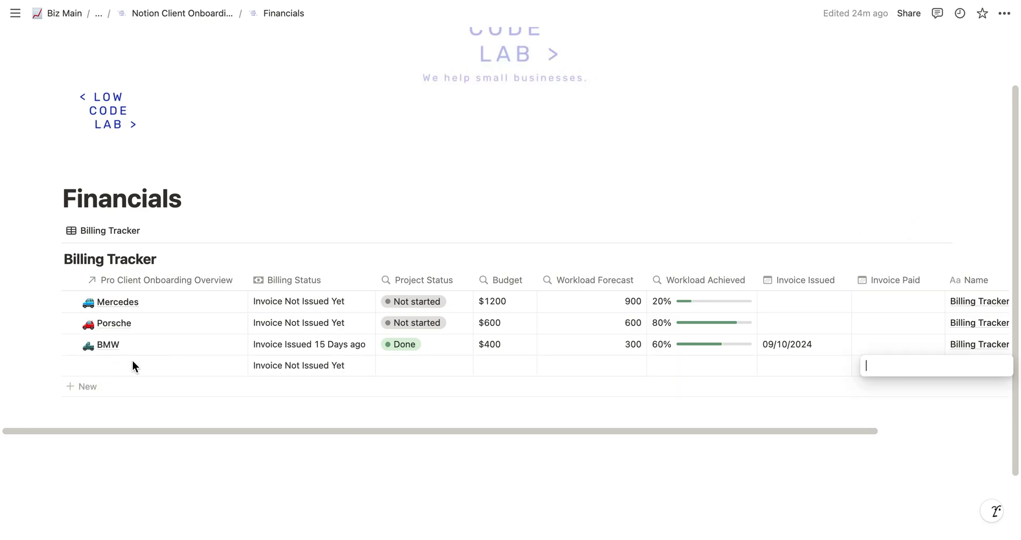
key("Escape")
left_click(113, 369)
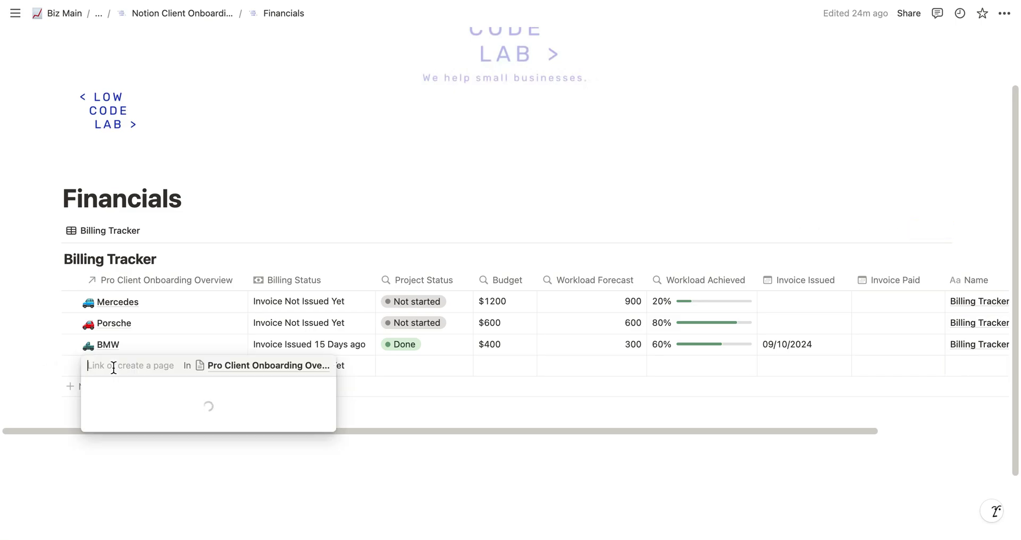
left_click(122, 432)
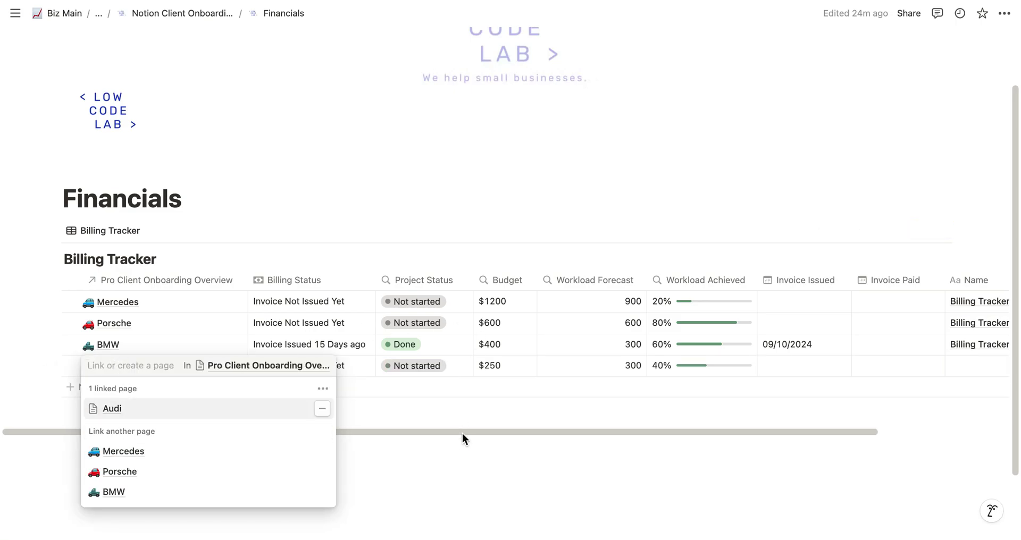
key("Escape")
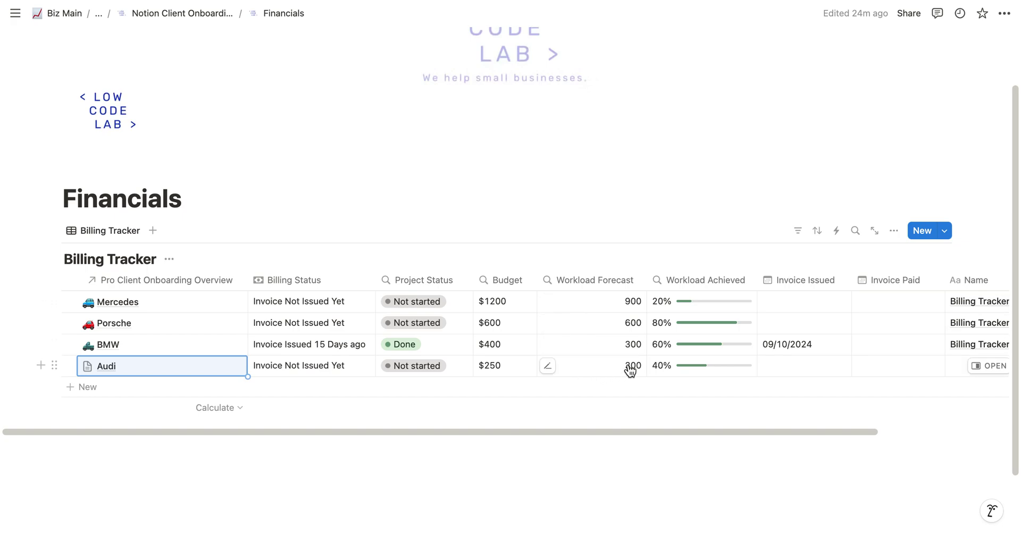
scroll(736, 375, "right", 3)
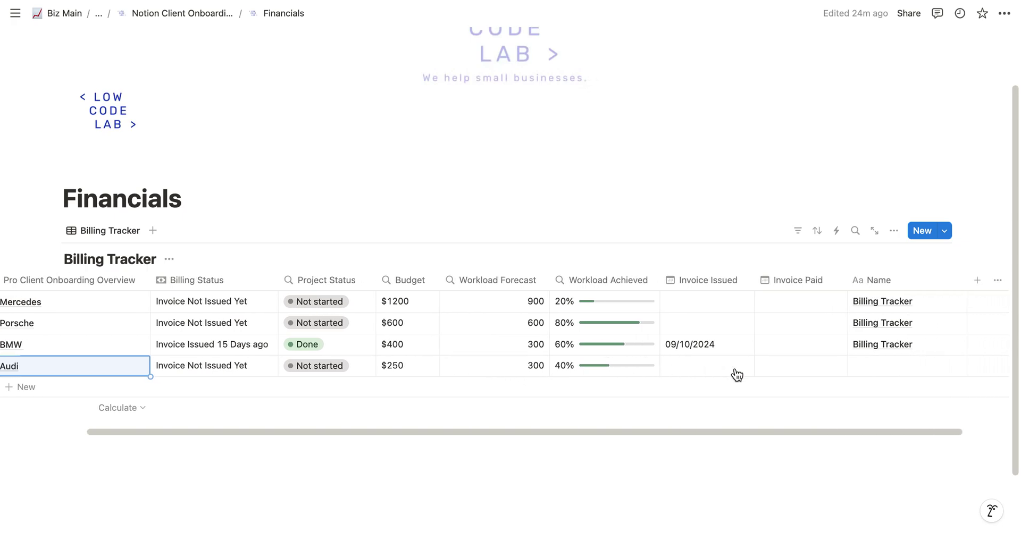
scroll(737, 375, "left", 3)
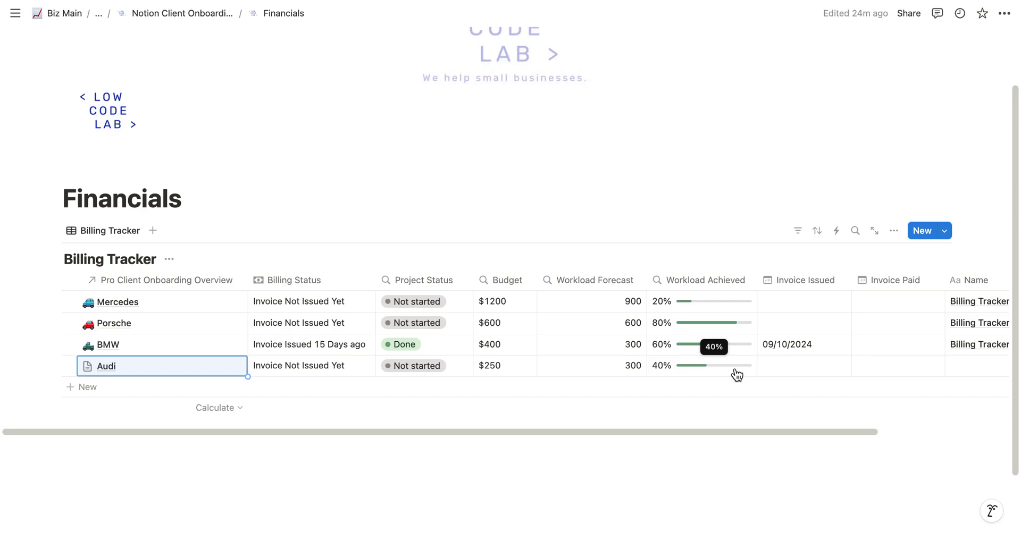
Set Audi's project status to Done on the Active Clients page
left_click(198, 15)
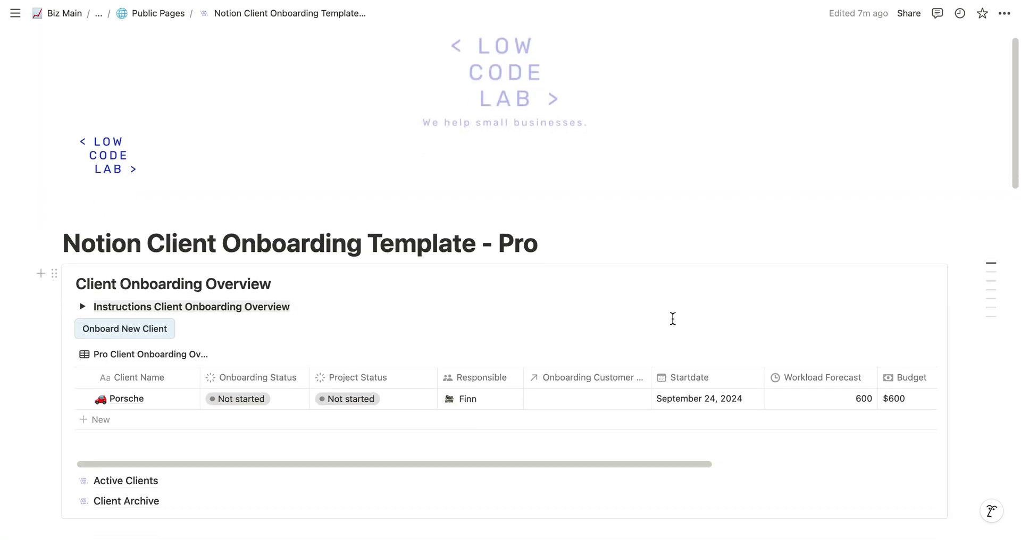
scroll(672, 319, "down", 2)
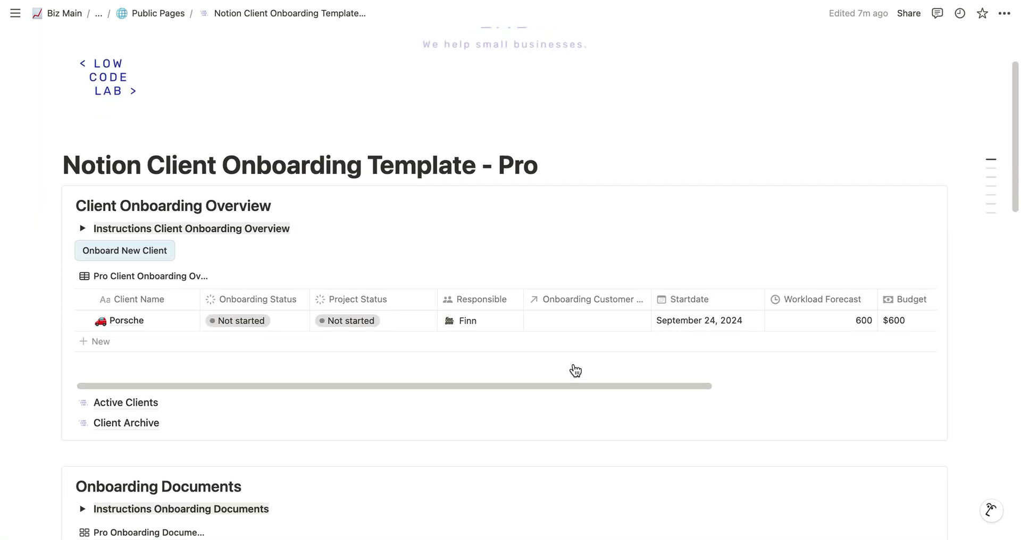
left_click(125, 402)
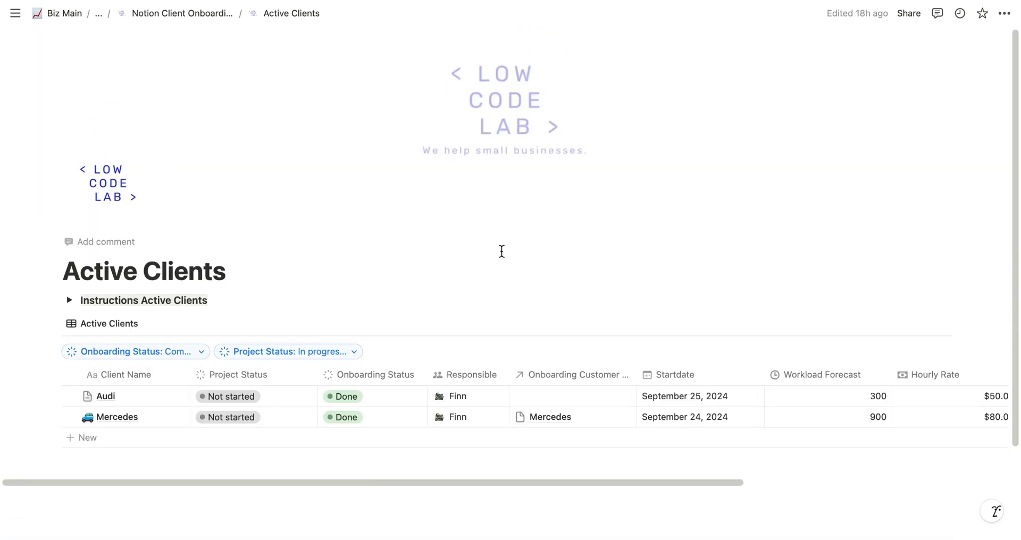
scroll(585, 290, "down", 3)
scroll(598, 329, "right", 5)
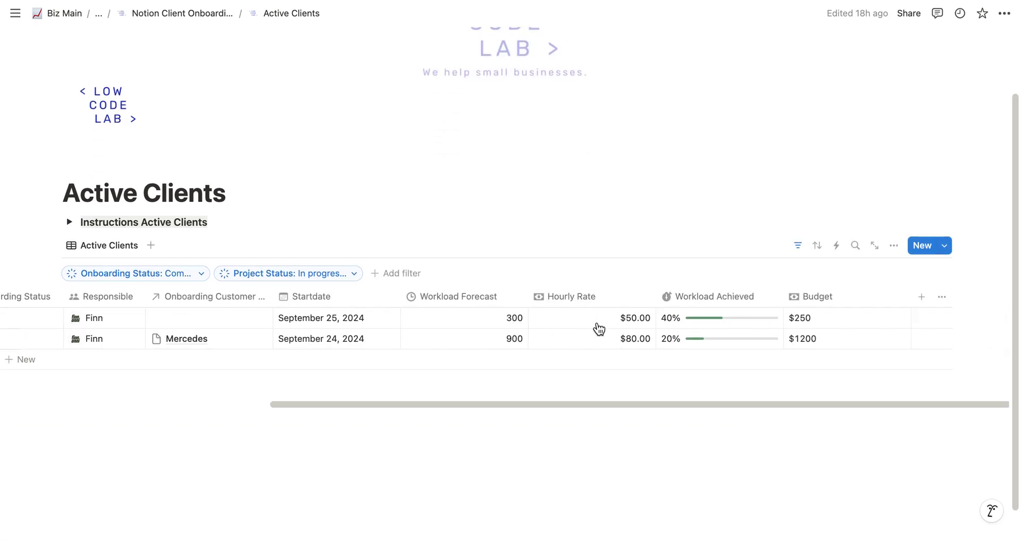
scroll(628, 323, "left", 6)
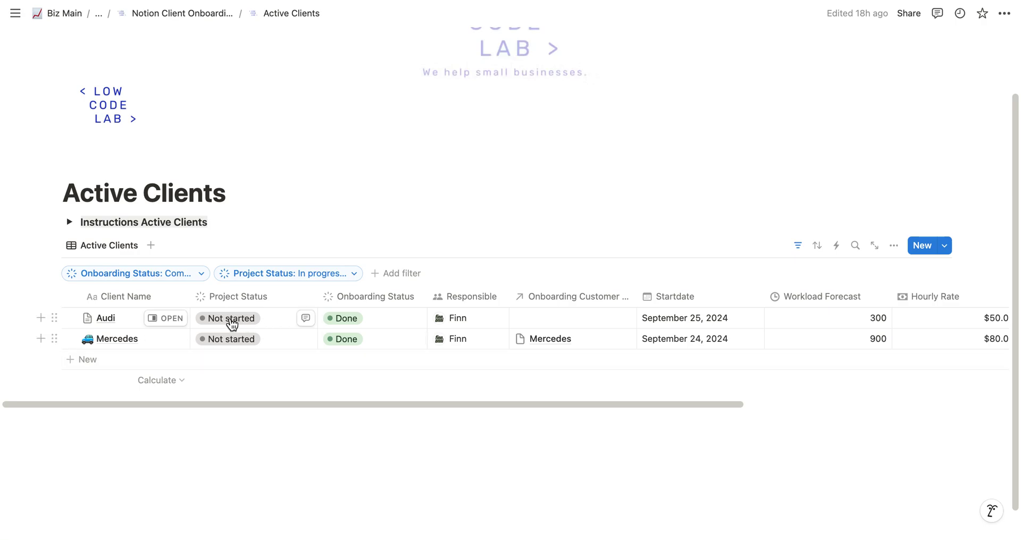
left_click(229, 320)
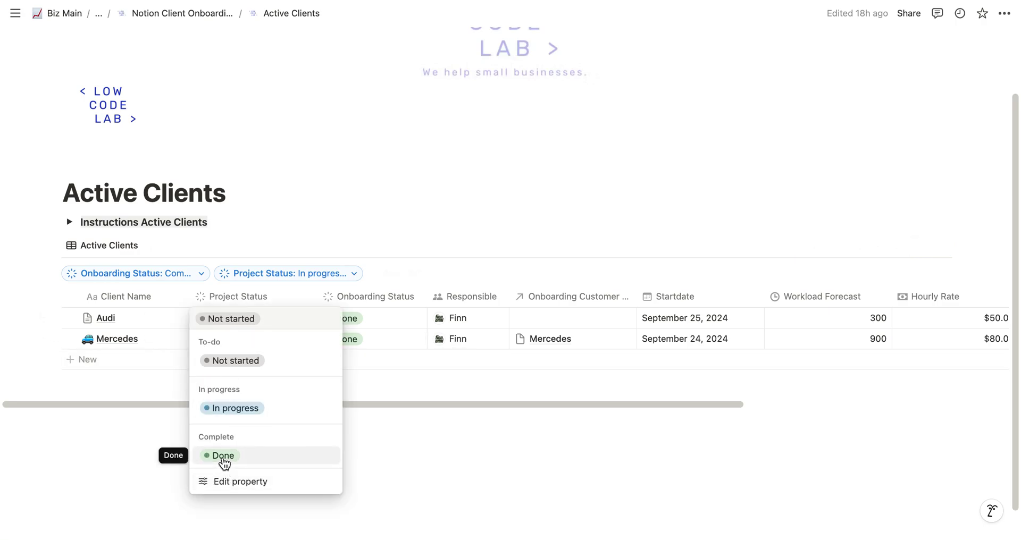
left_click(224, 458)
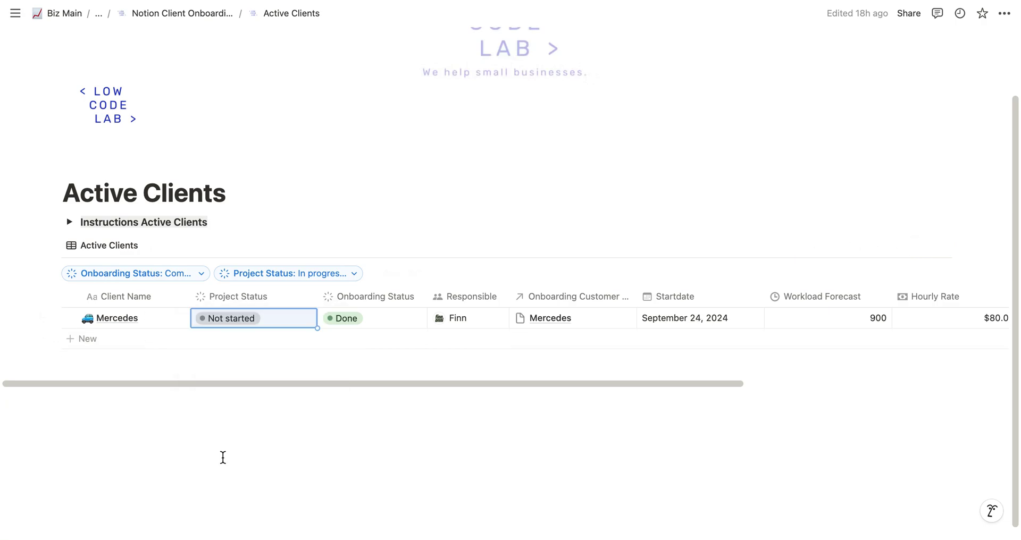
Check the Active Clients and Client Archive pages for the Audi entry and review its archived project data
left_click(158, 14)
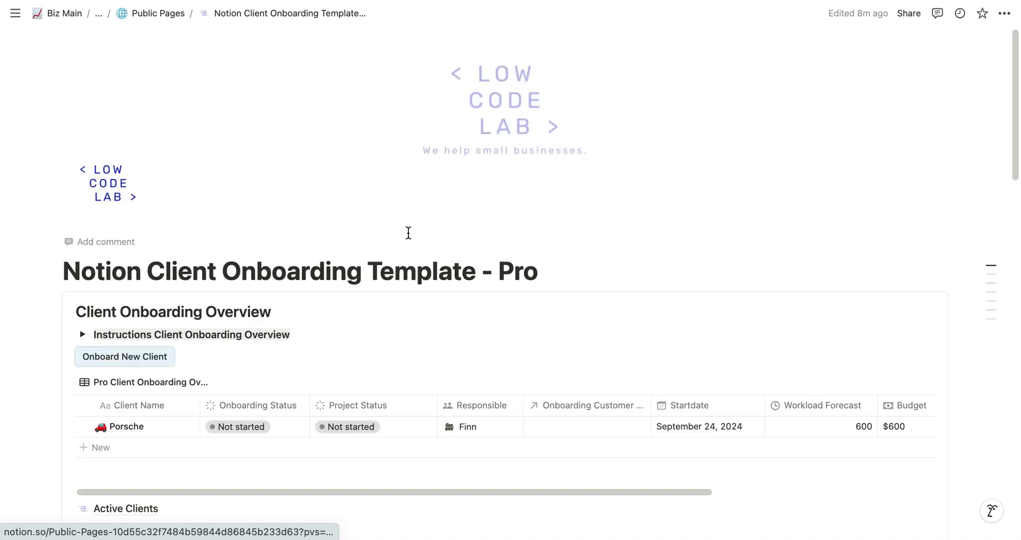
scroll(340, 381, "down", 3)
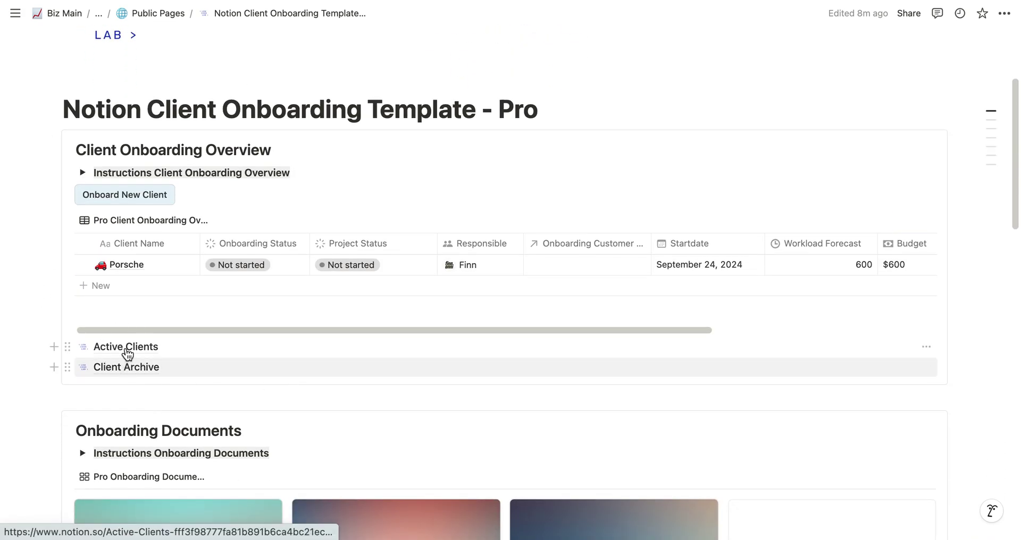
left_click(128, 352)
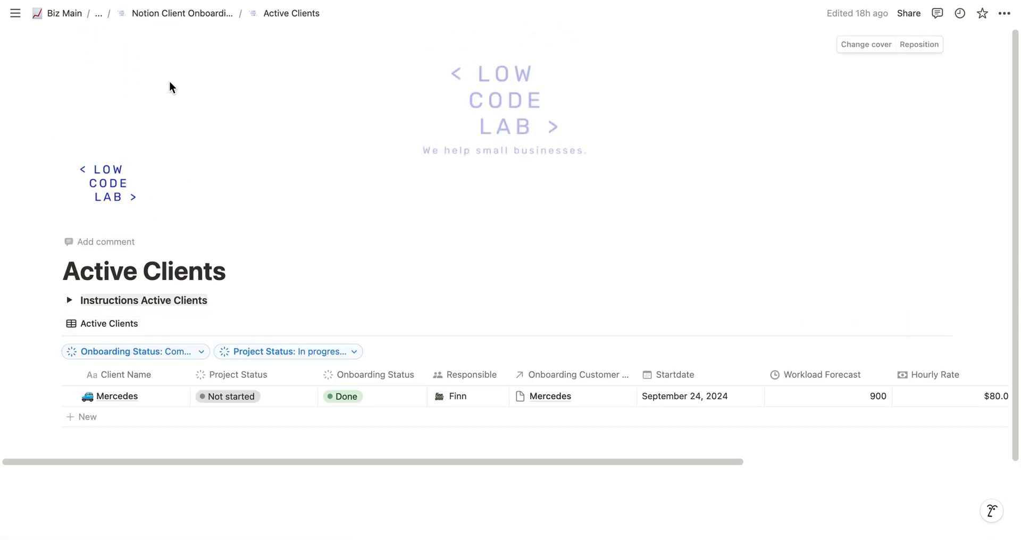
left_click(185, 19)
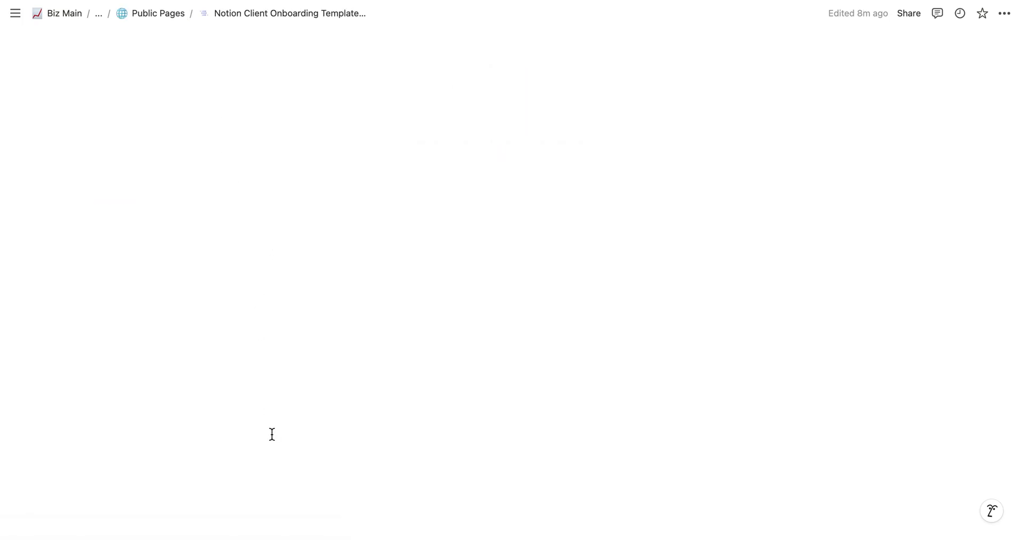
scroll(143, 478, "down", 4)
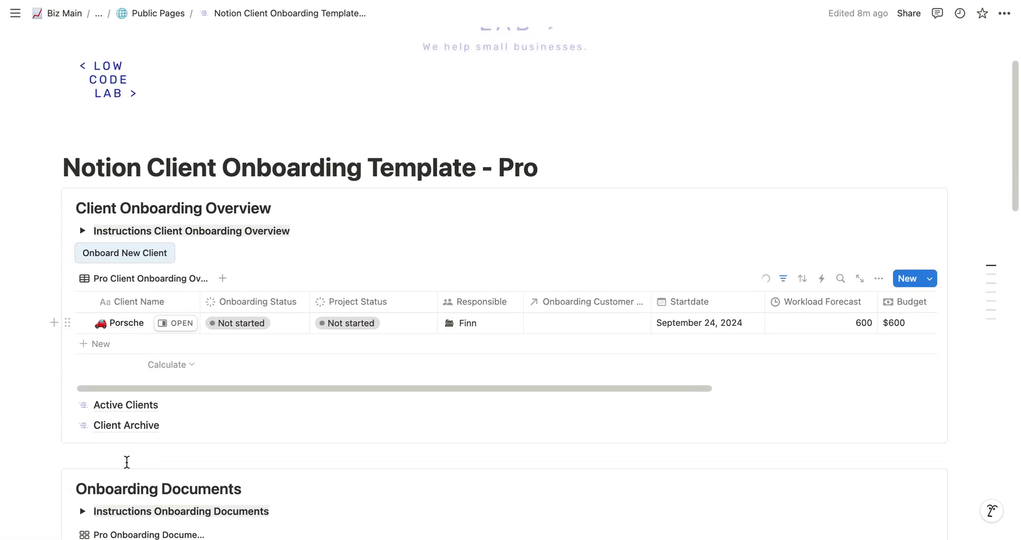
left_click(145, 427)
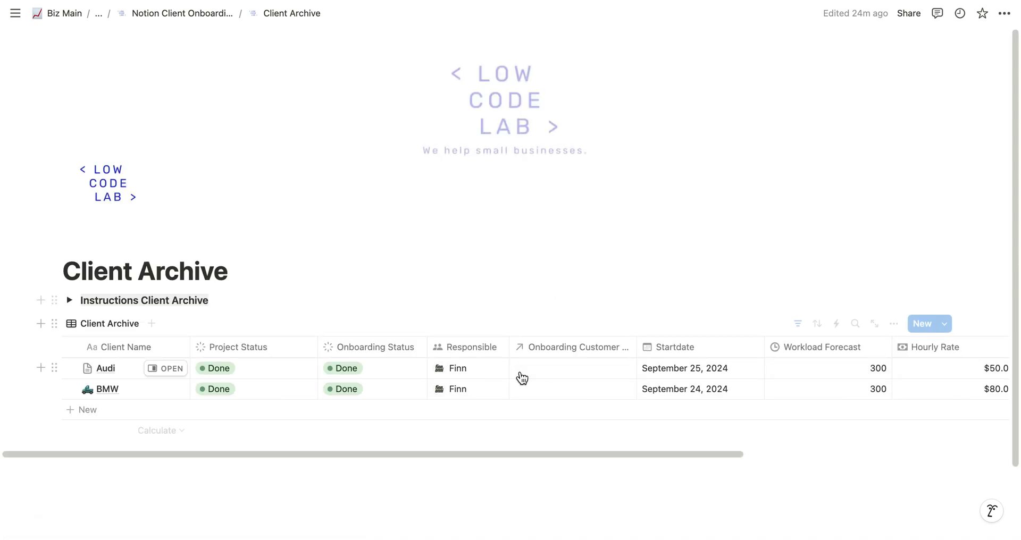
scroll(543, 371, "right", 3)
scroll(543, 371, "right", 2)
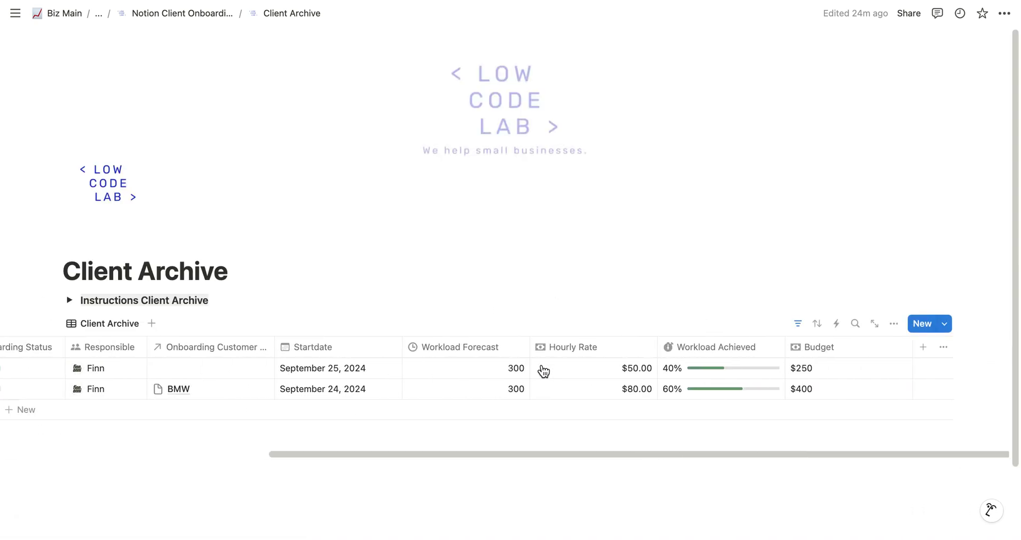
scroll(540, 371, "left", 6)
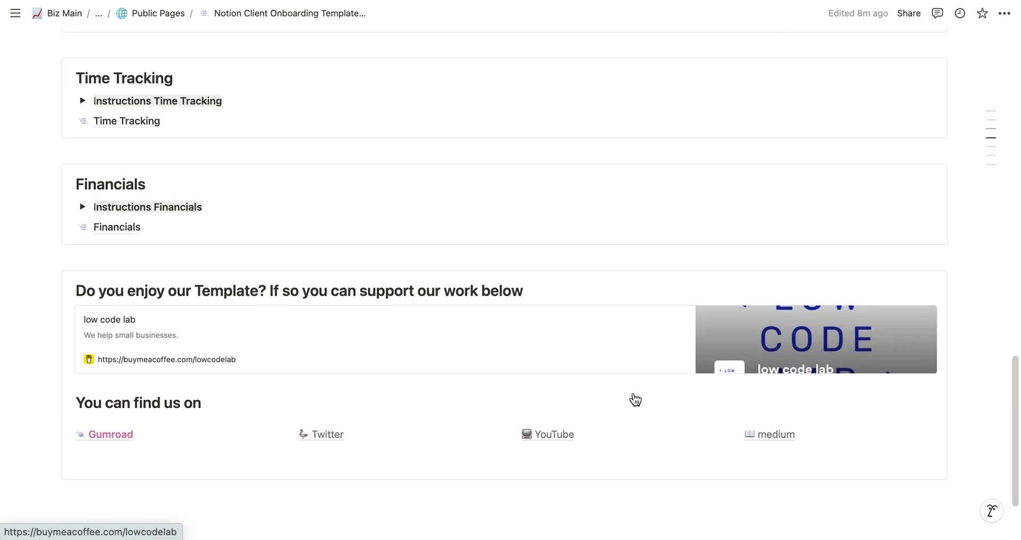
Return to the Financials page and set the Invoice Issued date of the Audi billing entry to 09/25/2024
left_click(120, 232)
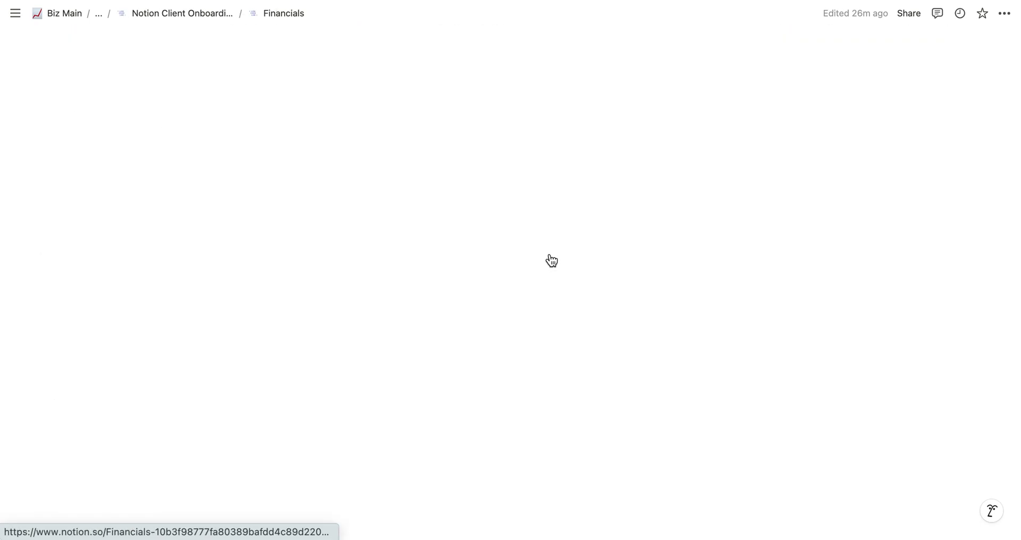
scroll(607, 317, "down", 2)
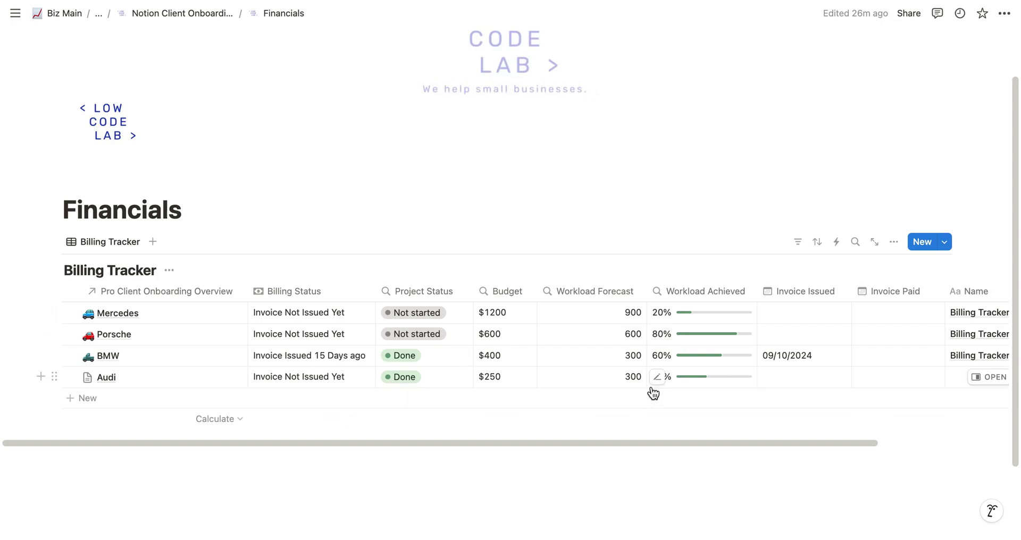
scroll(699, 374, "right", 3)
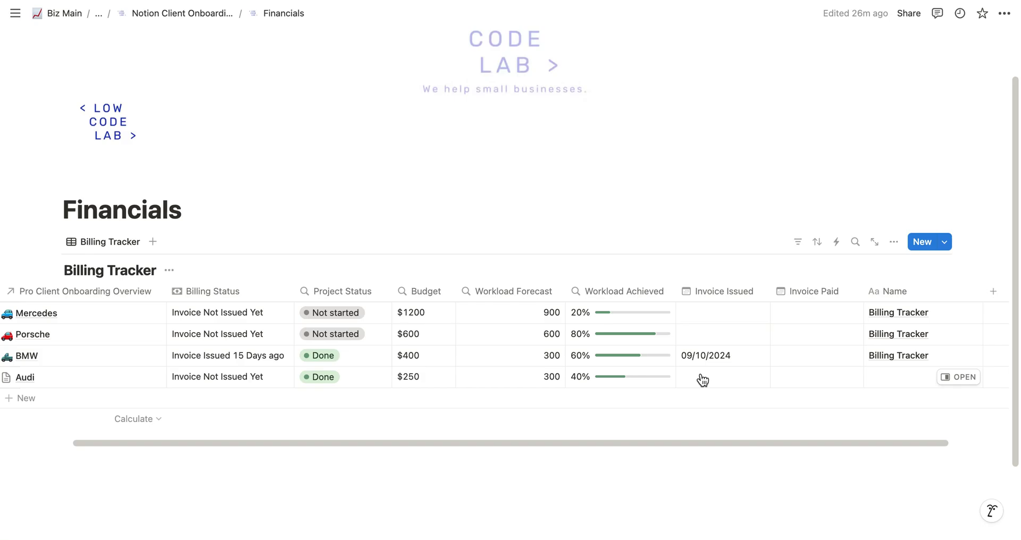
left_click(702, 379)
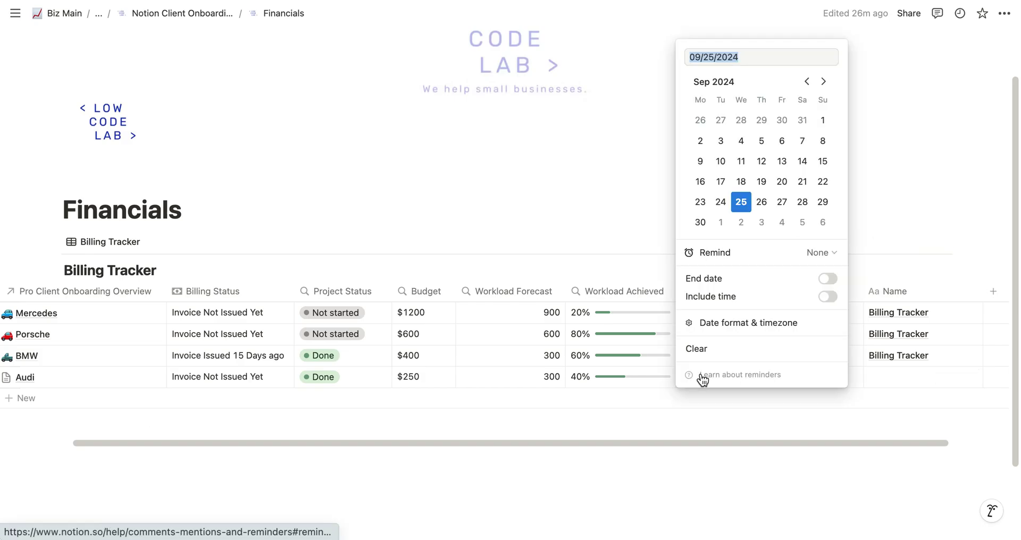
left_click(743, 208)
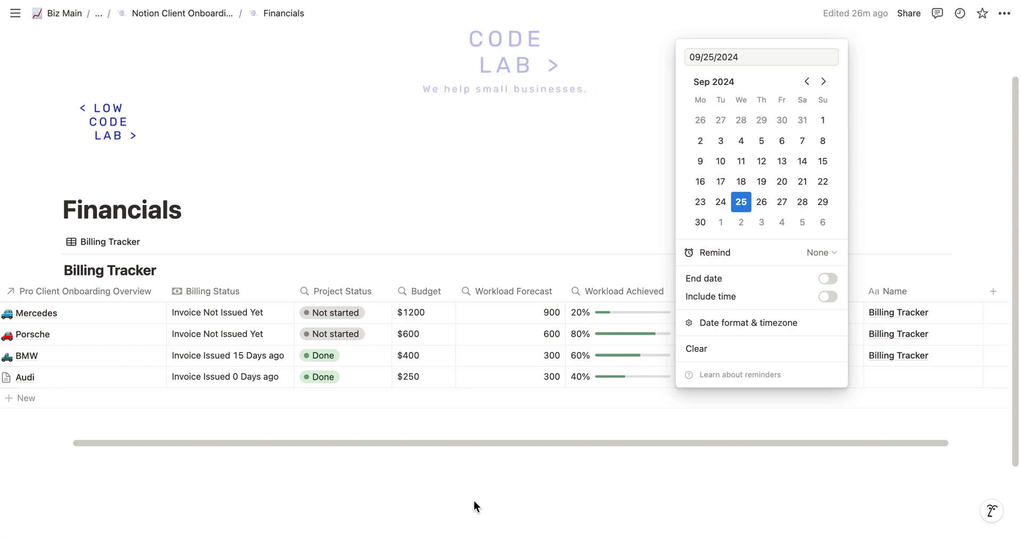
key("Escape")
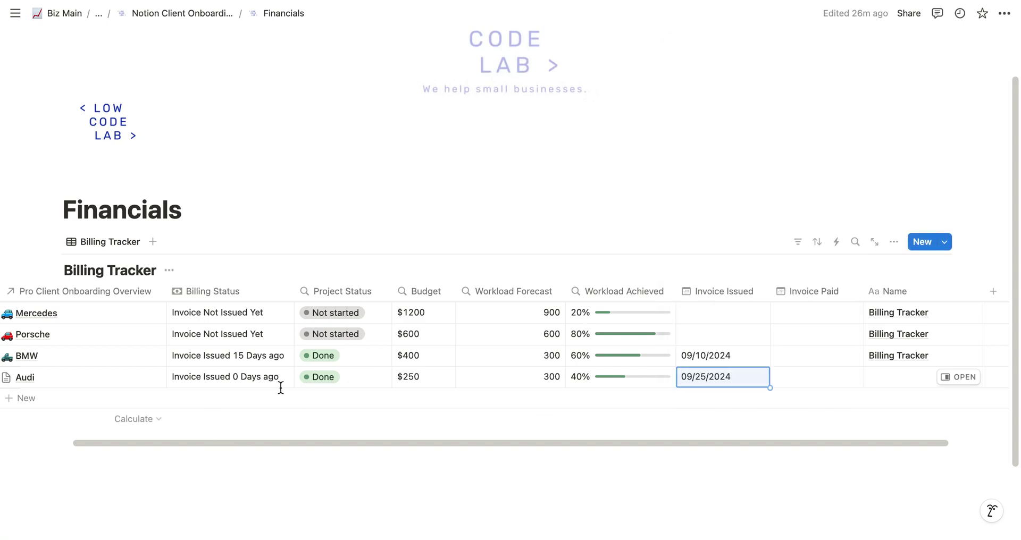
Change the Invoice Issued date of the Audi billing entry to 09/18/2024
left_click(719, 376)
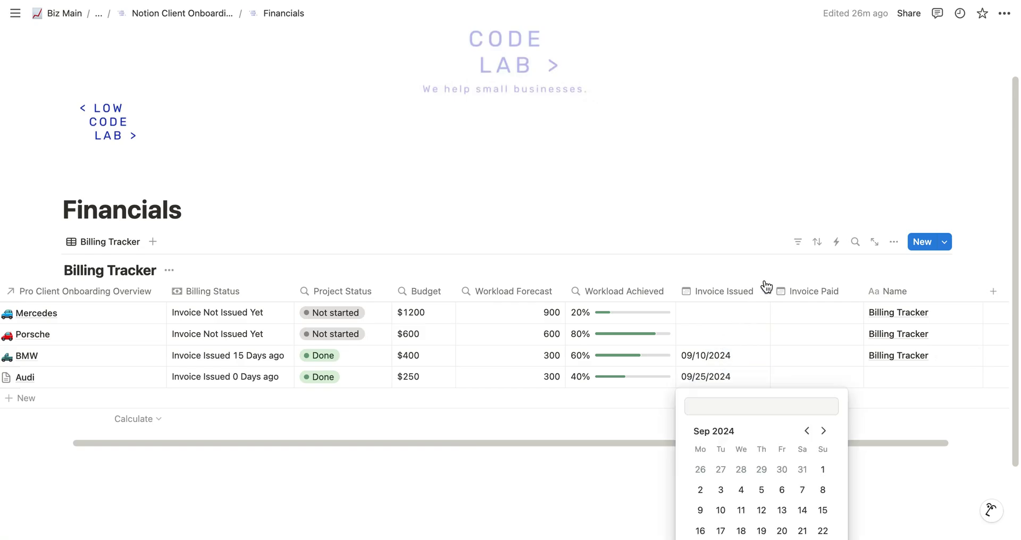
left_click(740, 182)
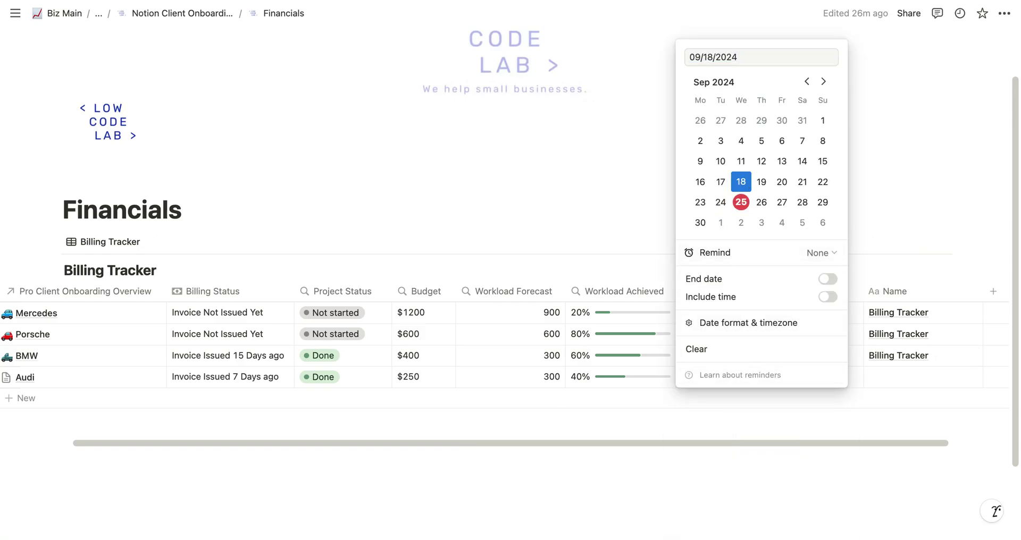
left_click(437, 499)
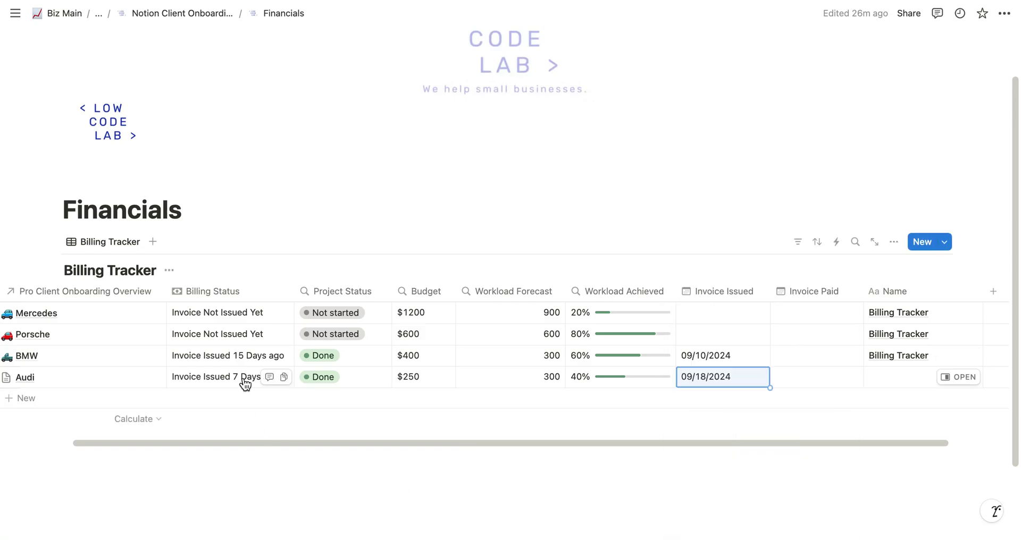